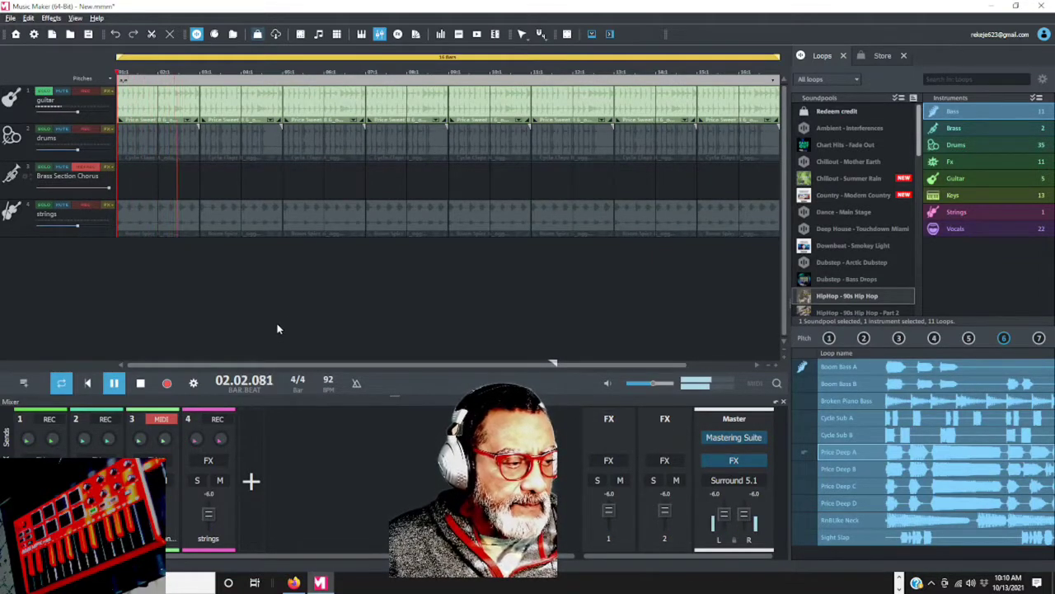
# Step: Show the Guitar loops in the loop browser, turn off solo on the guitar track and stop playback
pyautogui.click(961, 179)
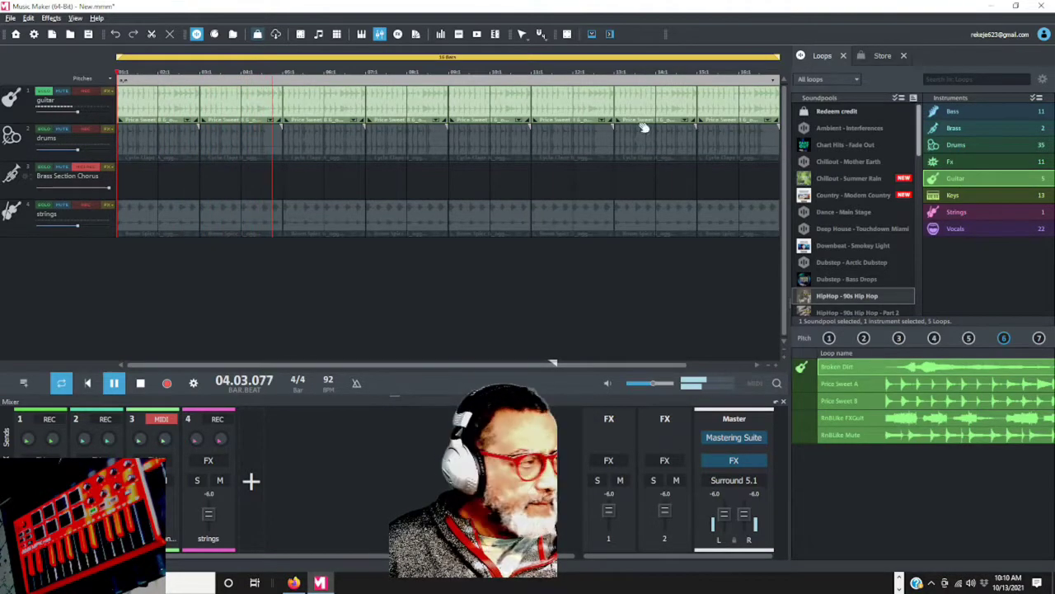
pyautogui.click(43, 91)
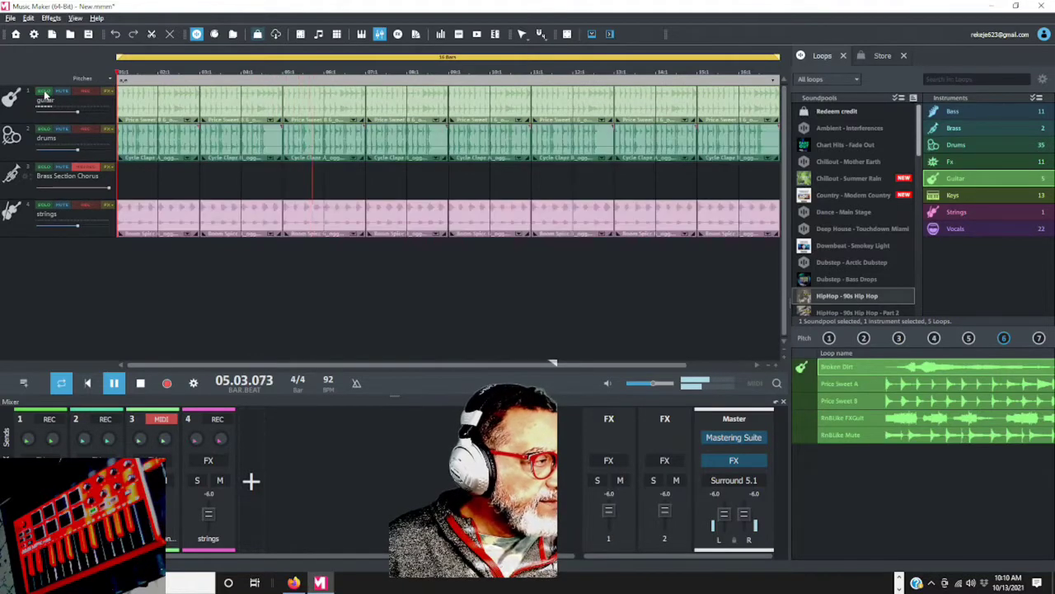
pyautogui.click(141, 384)
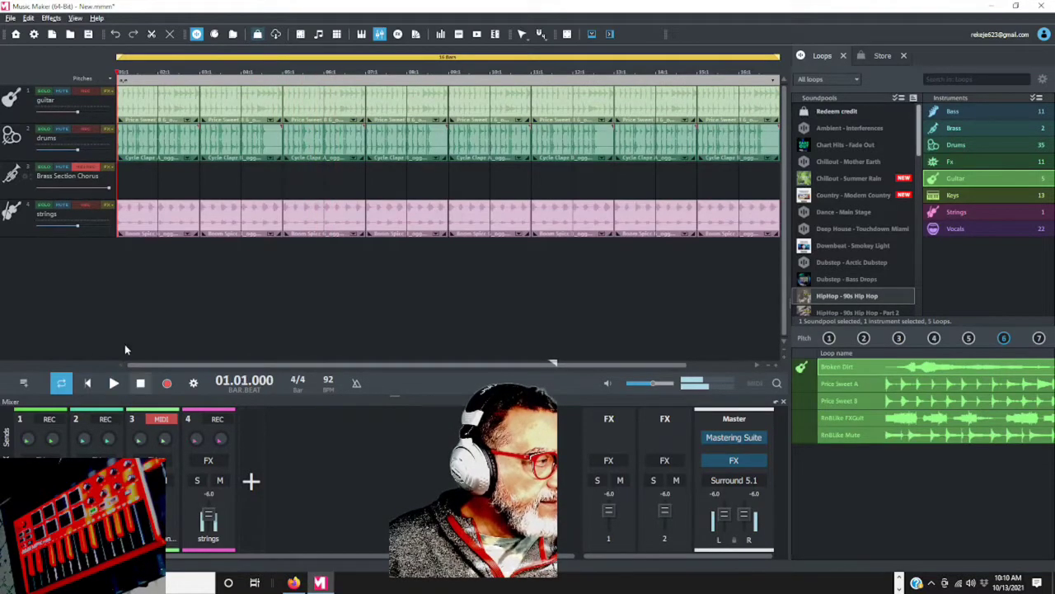
# Step: Solo the drums track, play it back from the start, and turn its solo off after stopping
pyautogui.click(43, 129)
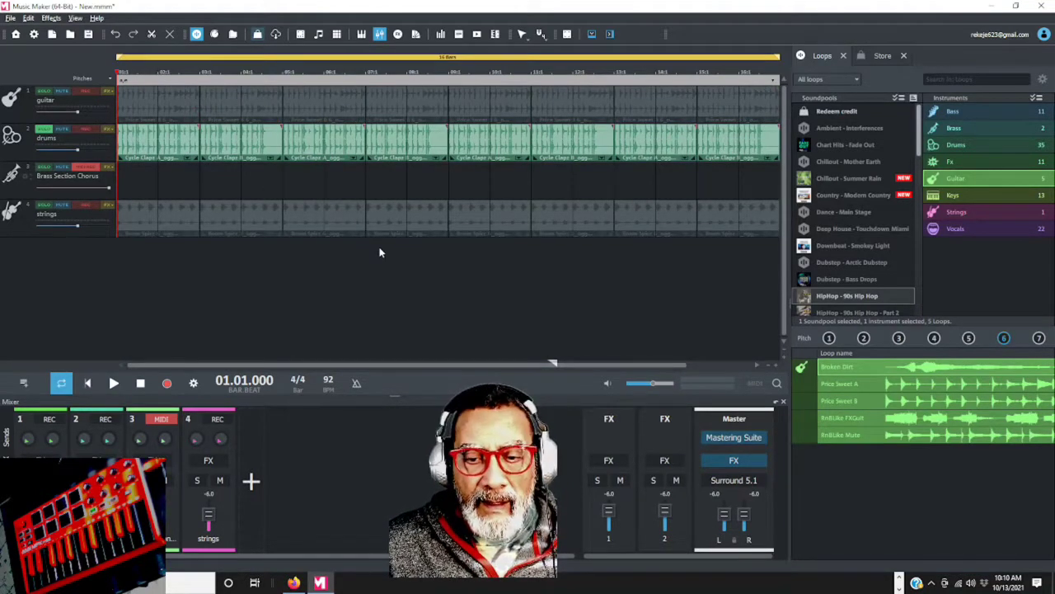
pyautogui.click(114, 384)
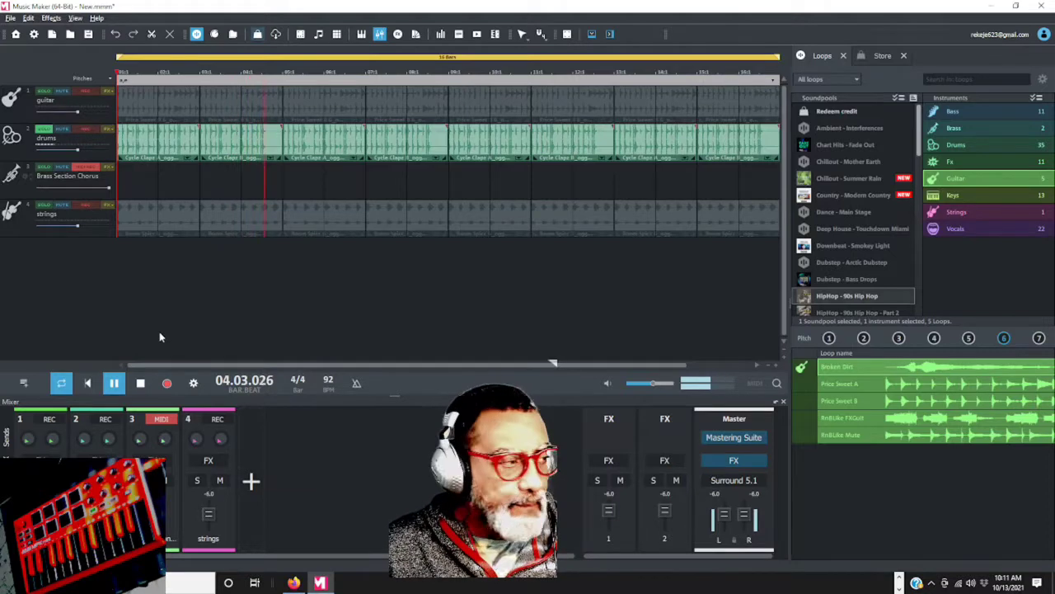
pyautogui.click(141, 382)
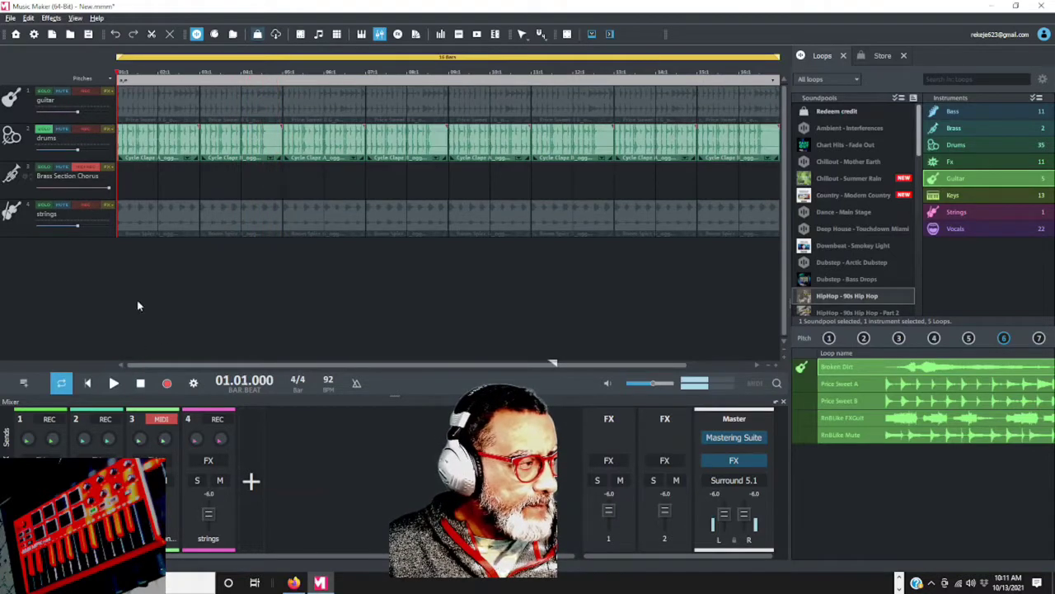
pyautogui.click(46, 131)
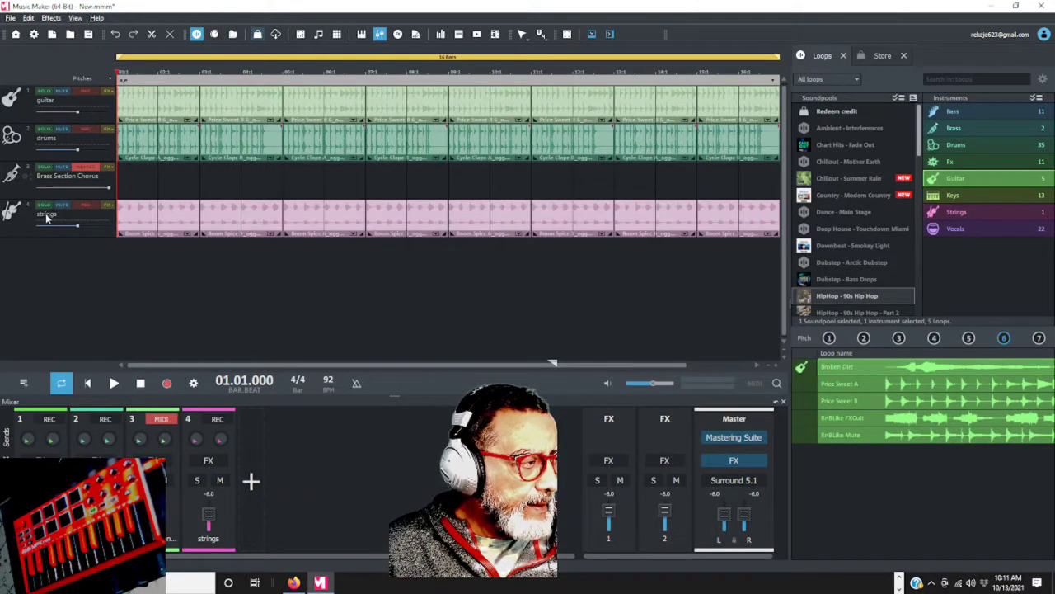
# Step: Listen to the strings track soloed from the start, and play the full arrangement with solo turned off
pyautogui.click(44, 206)
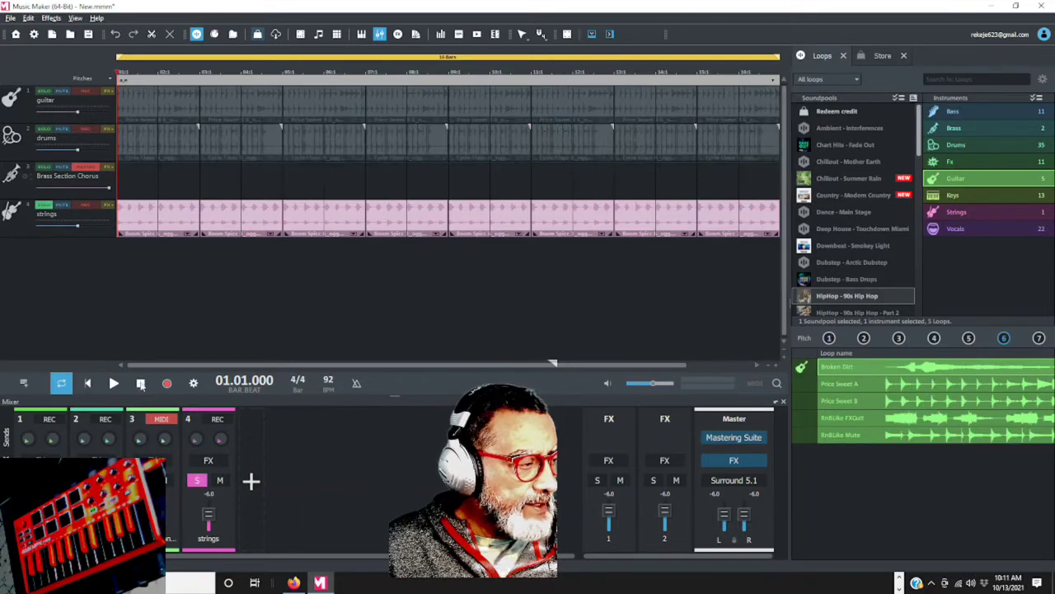
pyautogui.click(114, 383)
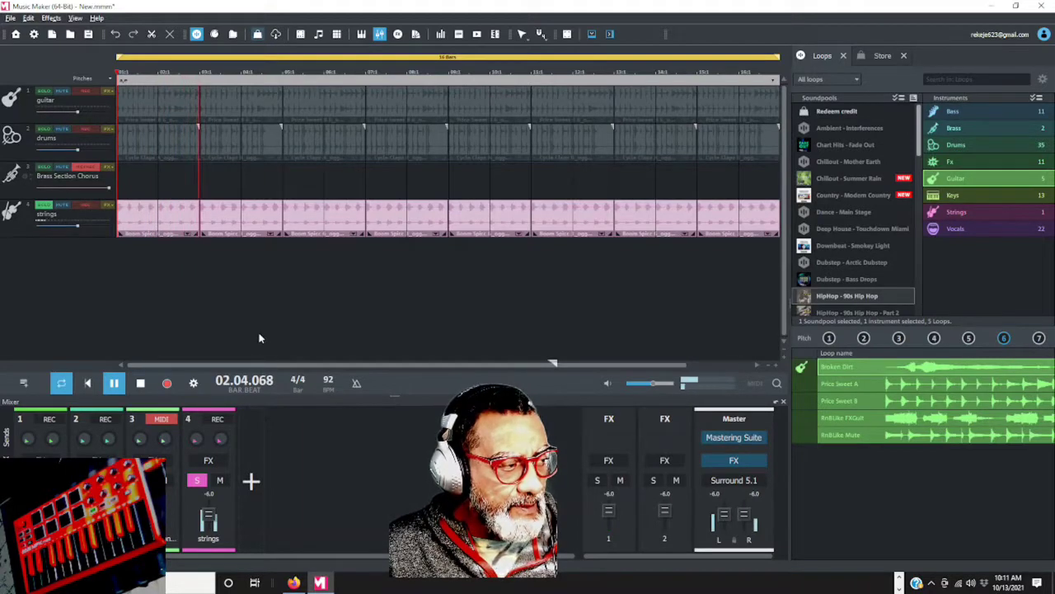
pyautogui.click(140, 383)
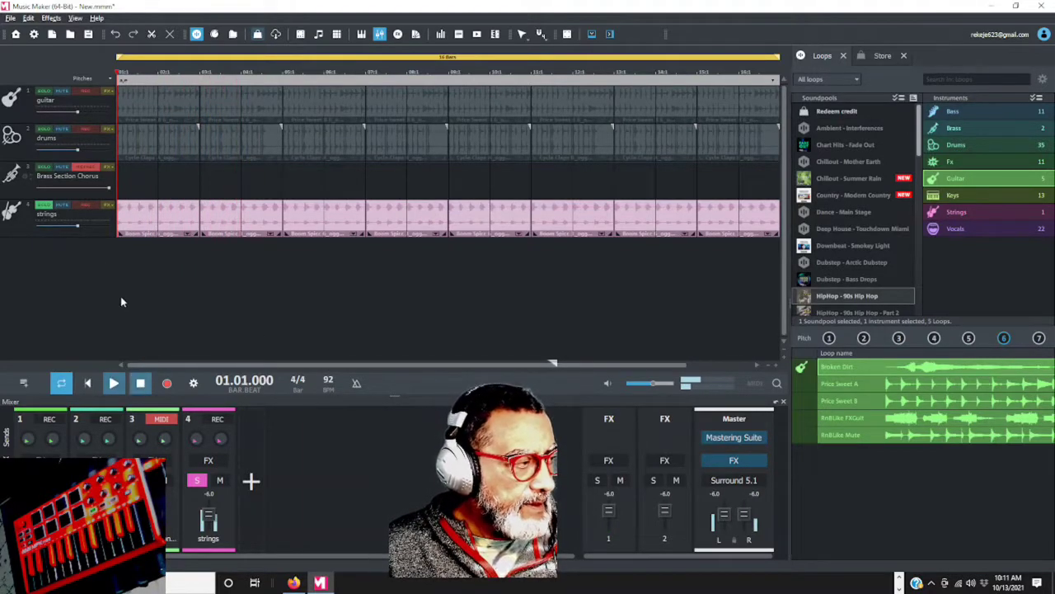
pyautogui.click(113, 383)
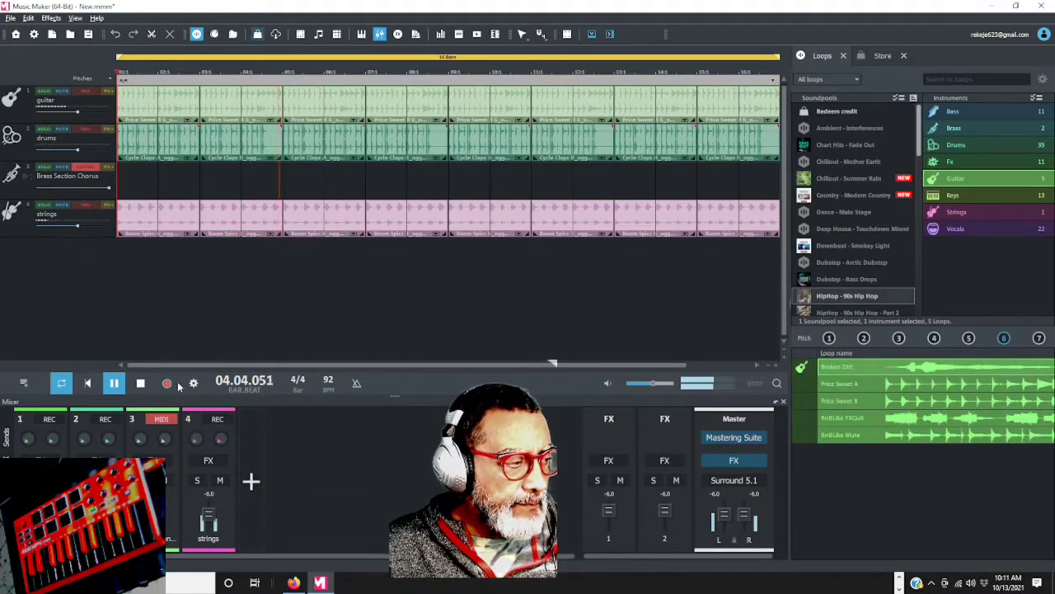
pyautogui.click(141, 383)
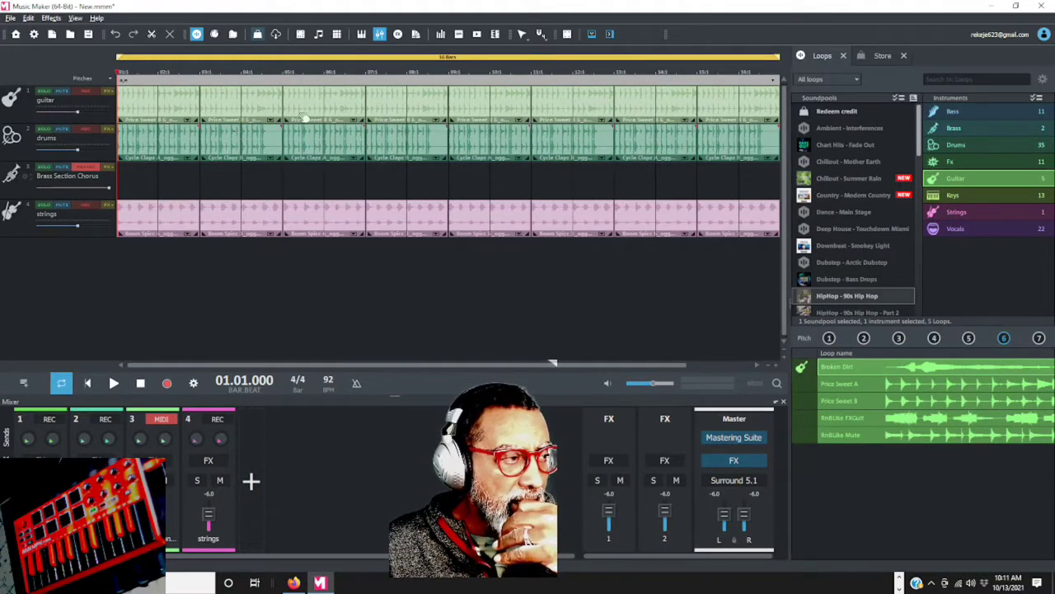
pyautogui.click(566, 105)
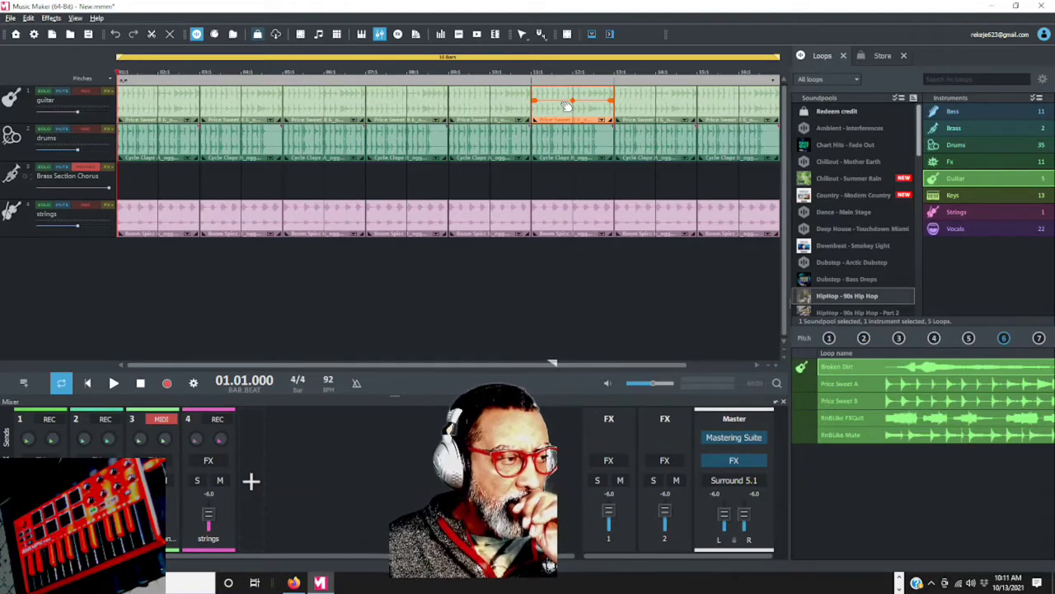
pyautogui.click(166, 111)
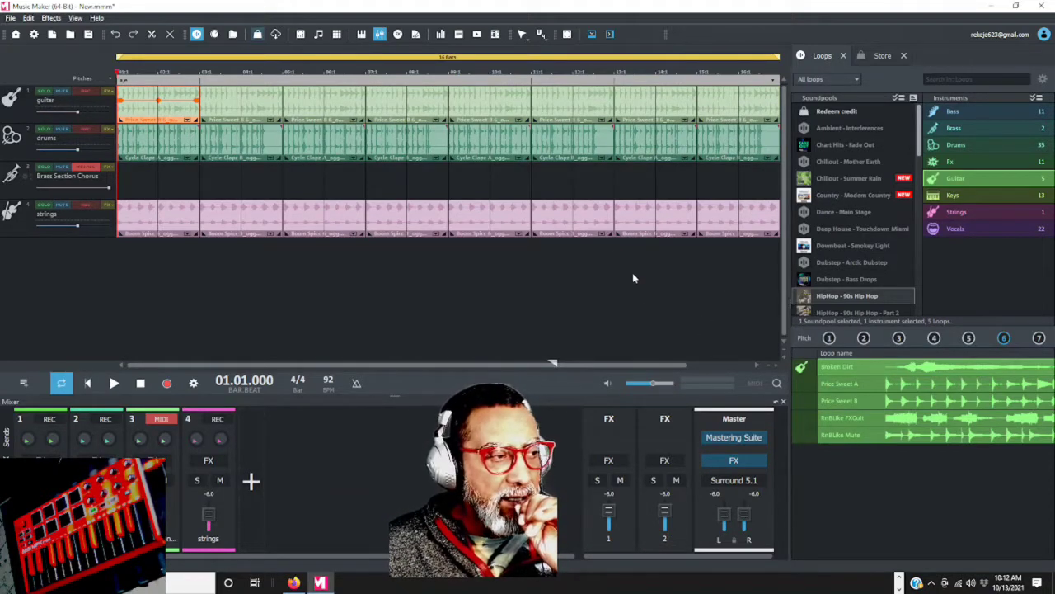
pyautogui.click(571, 139)
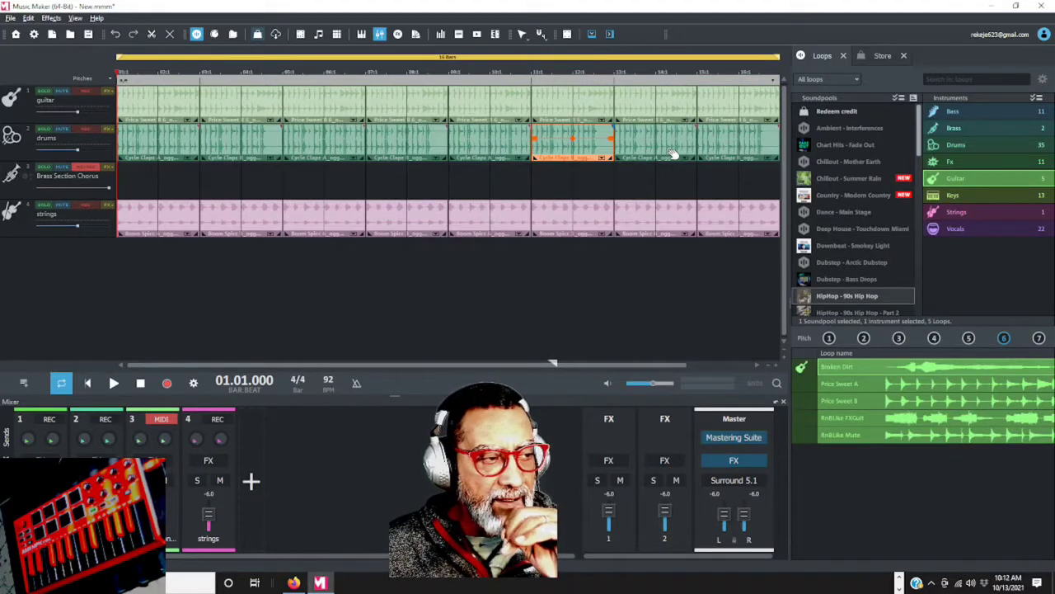
pyautogui.click(607, 183)
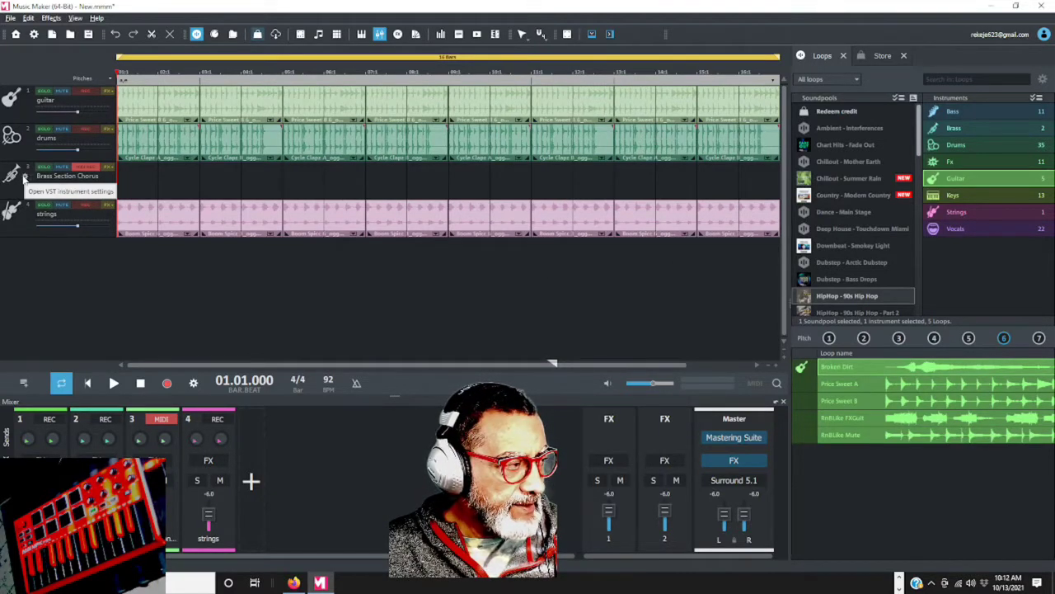
# Step: View the VST instrument settings of the Brass Section Chorus track and close them
pyautogui.click(25, 177)
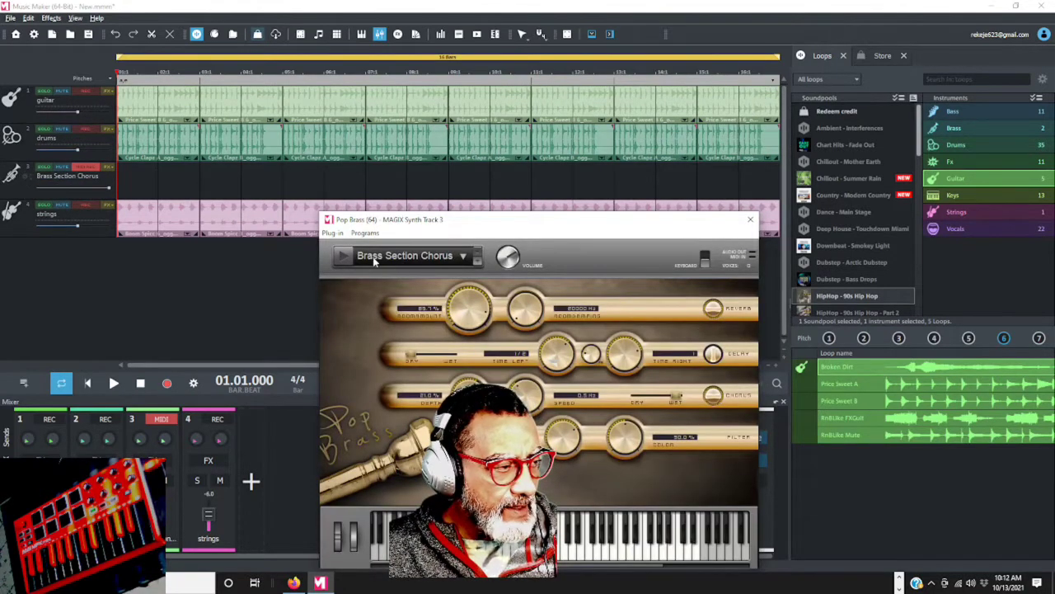
pyautogui.click(751, 220)
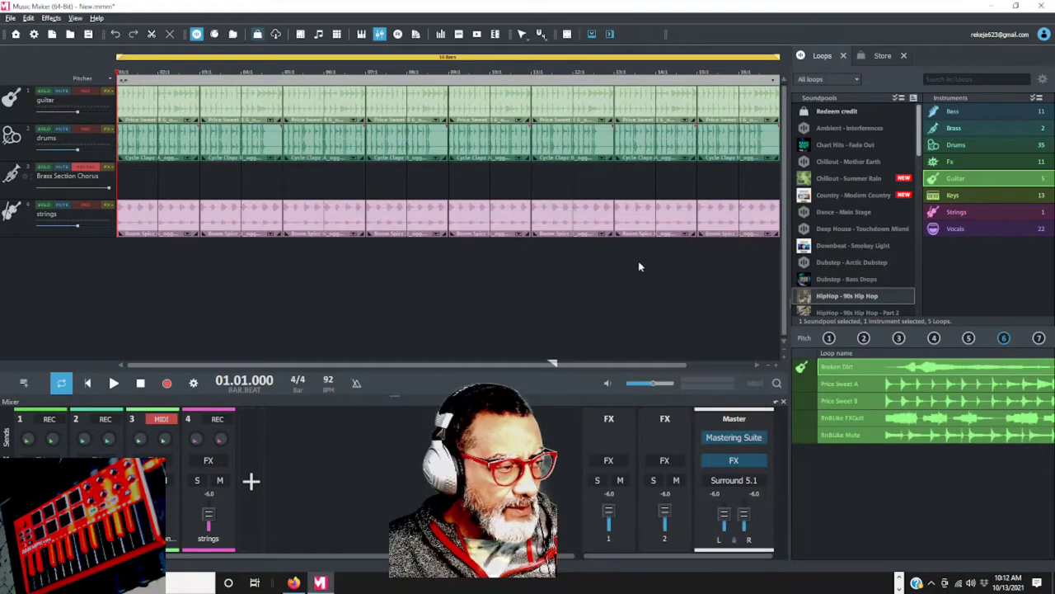
# Step: Turn on the metronome and record a MIDI brass part on track 3 from bar 1 until about bar 10
pyautogui.click(356, 383)
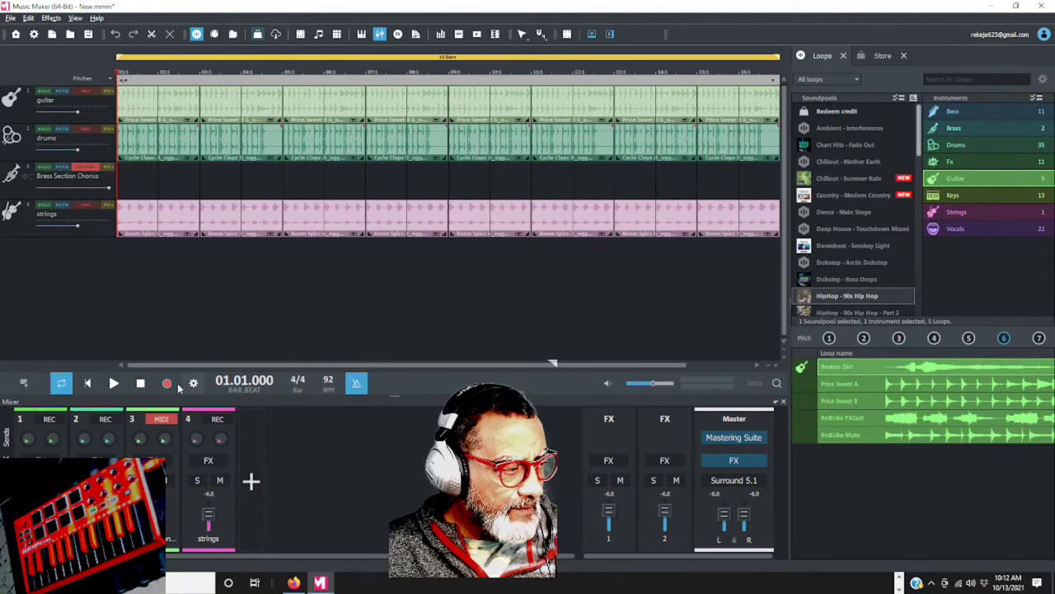
pyautogui.click(167, 383)
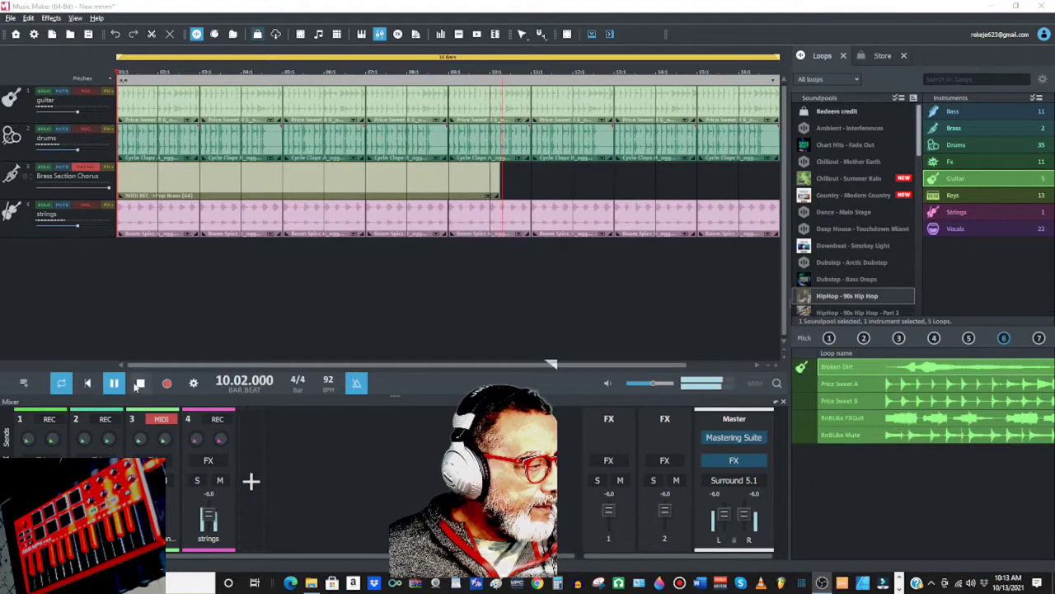
pyautogui.press('space')
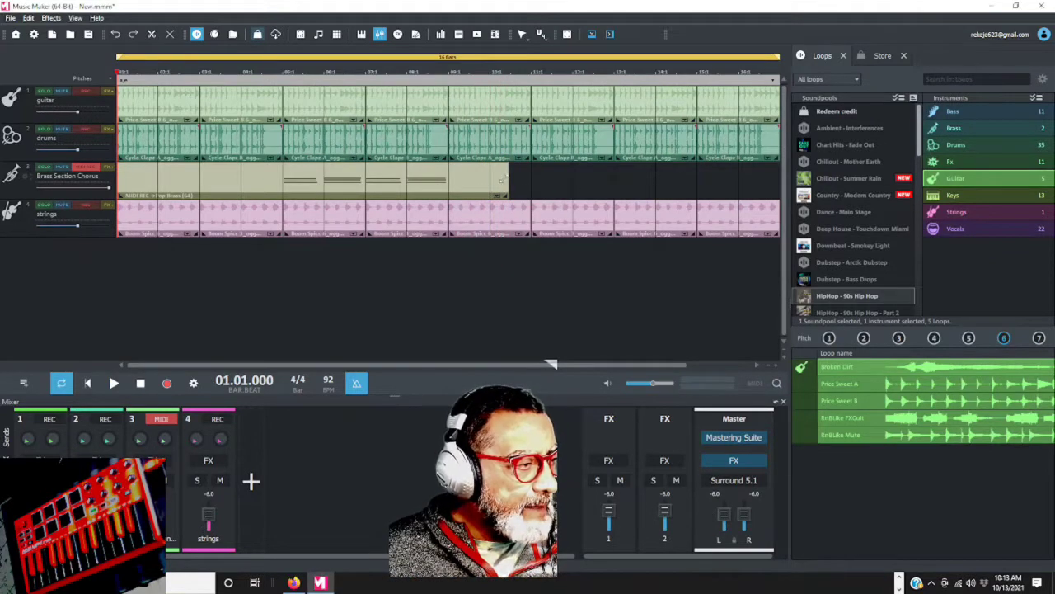
# Step: Trim the recorded brass clip at both ends so it spans only bars 5 to 8
pyautogui.moveTo(509, 182); pyautogui.dragTo(445, 193)
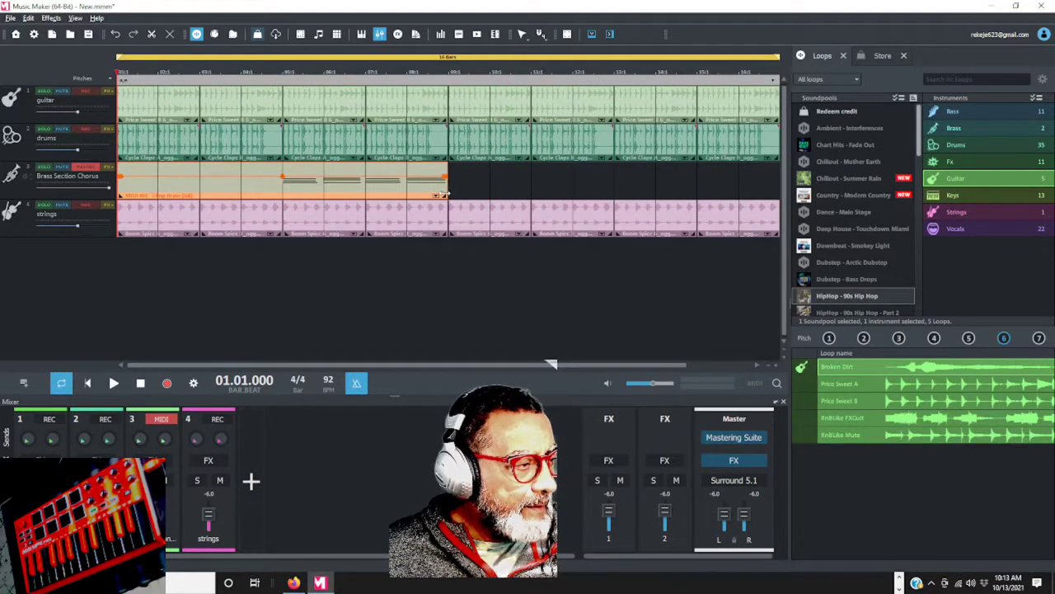
pyautogui.moveTo(120, 188); pyautogui.dragTo(285, 186)
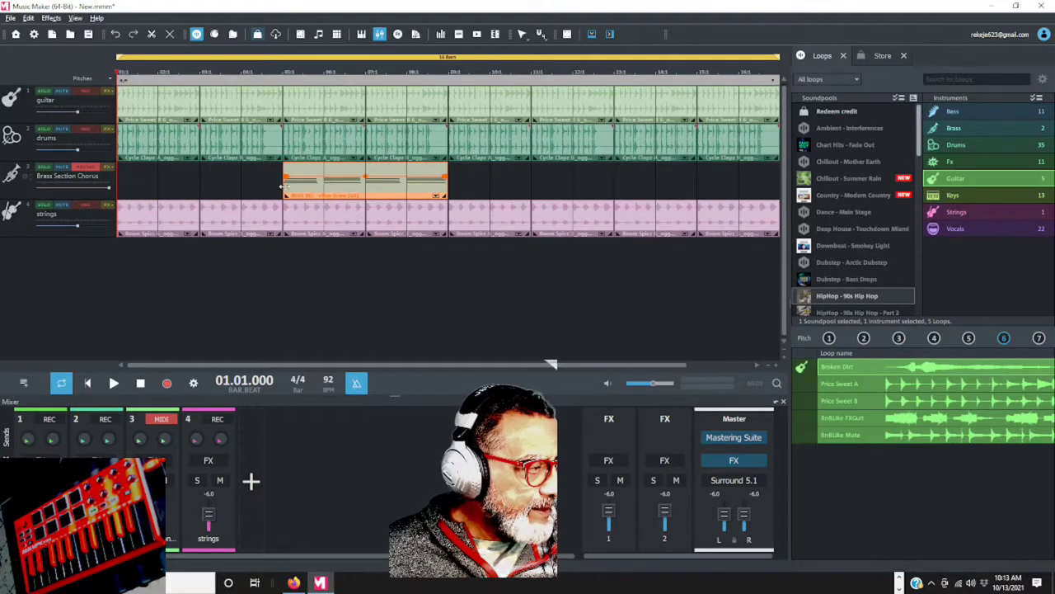
pyautogui.click(514, 186)
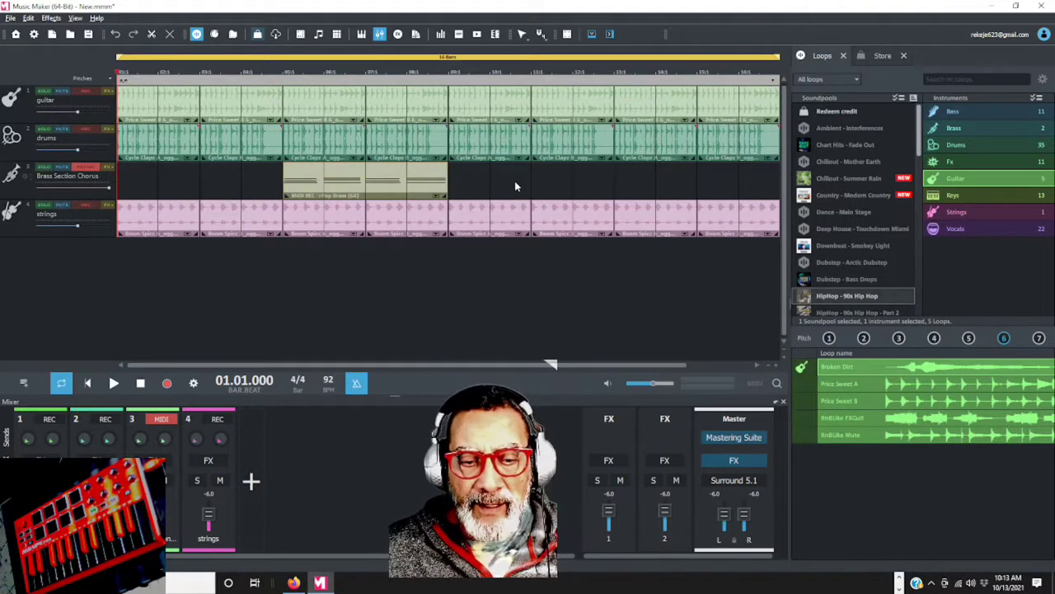
# Step: Play the arrangement from the start through the brass clip with the metronome off, and stop playback
pyautogui.press('space')
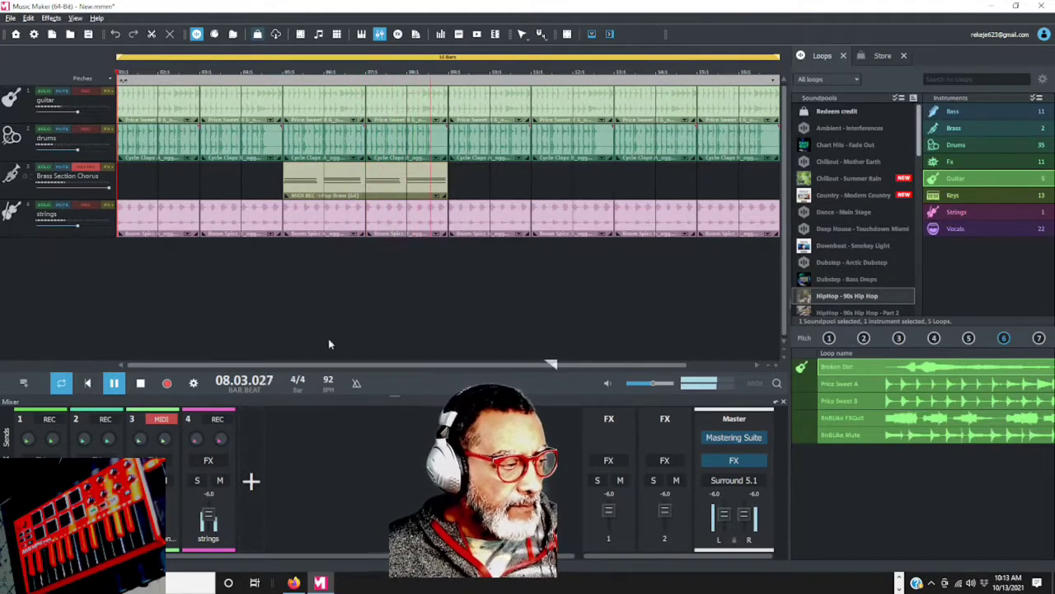
pyautogui.press('space')
# Step: Duplicate the brass clip twice so the copies fill bars 9 to 16, and deselect it
pyautogui.click(394, 180)
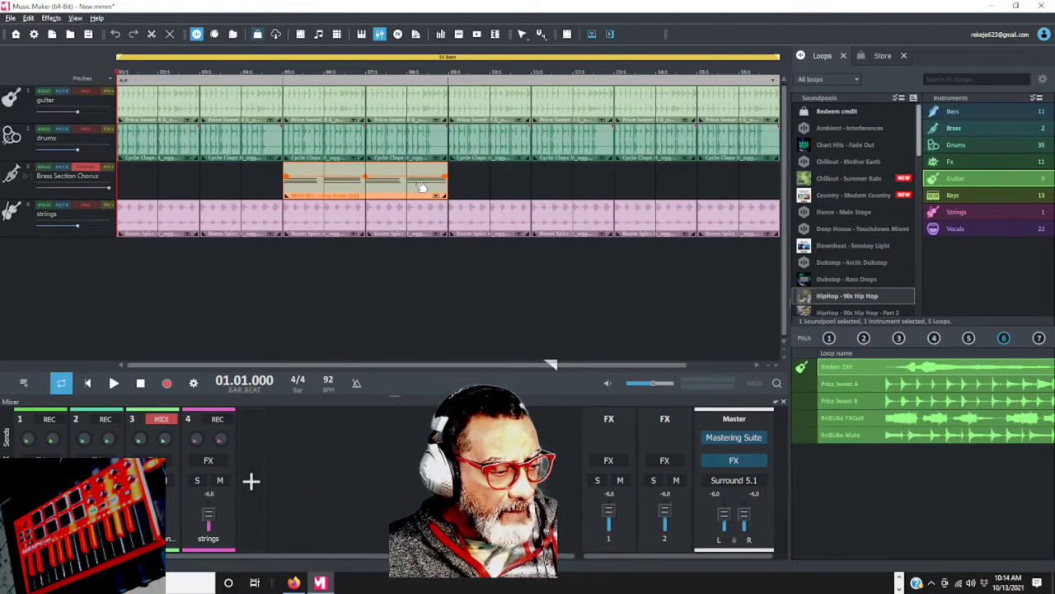
pyautogui.click(479, 197)
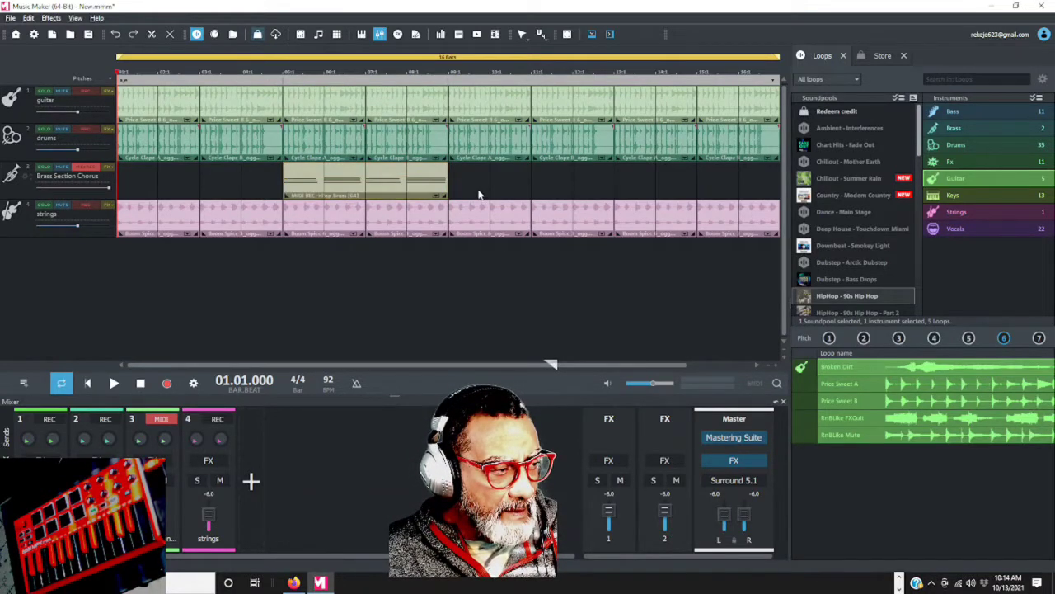
pyautogui.click(418, 181)
pyautogui.hotkey('ctrl', 'd')
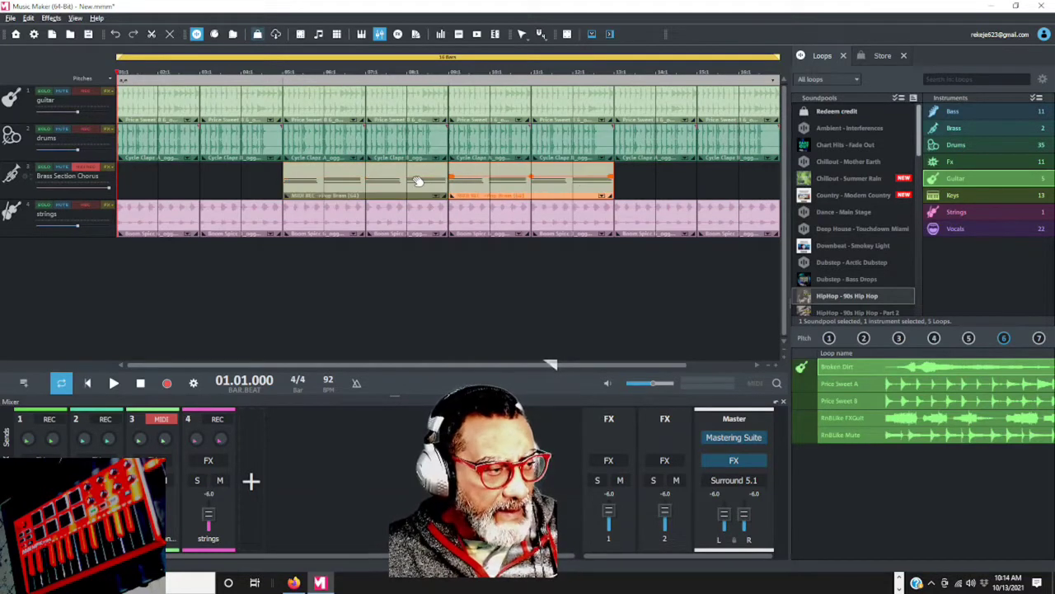
pyautogui.hotkey('ctrl', 'd')
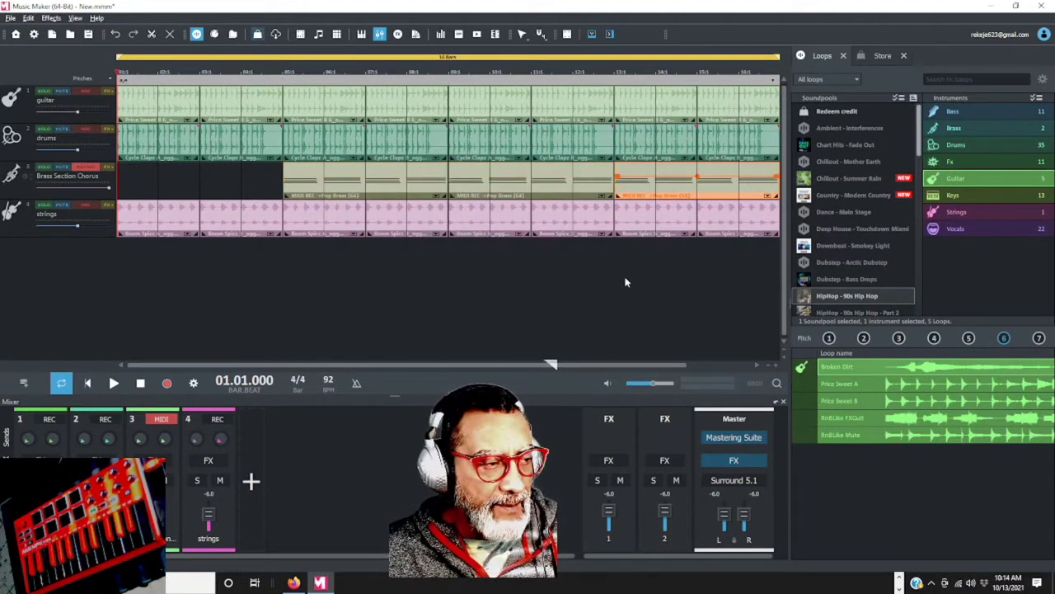
pyautogui.click(251, 189)
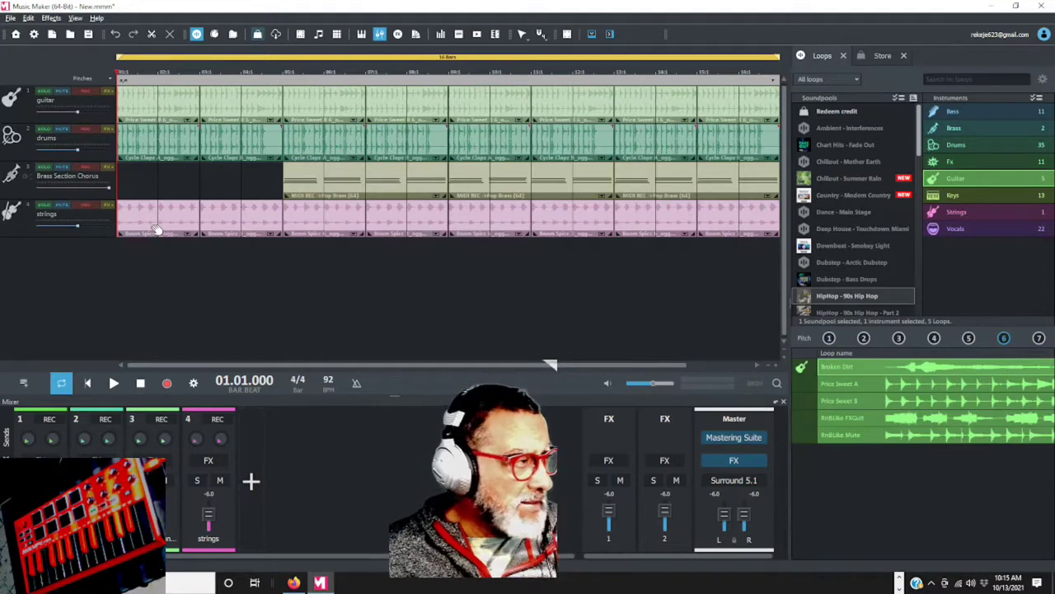
pyautogui.click(75, 18)
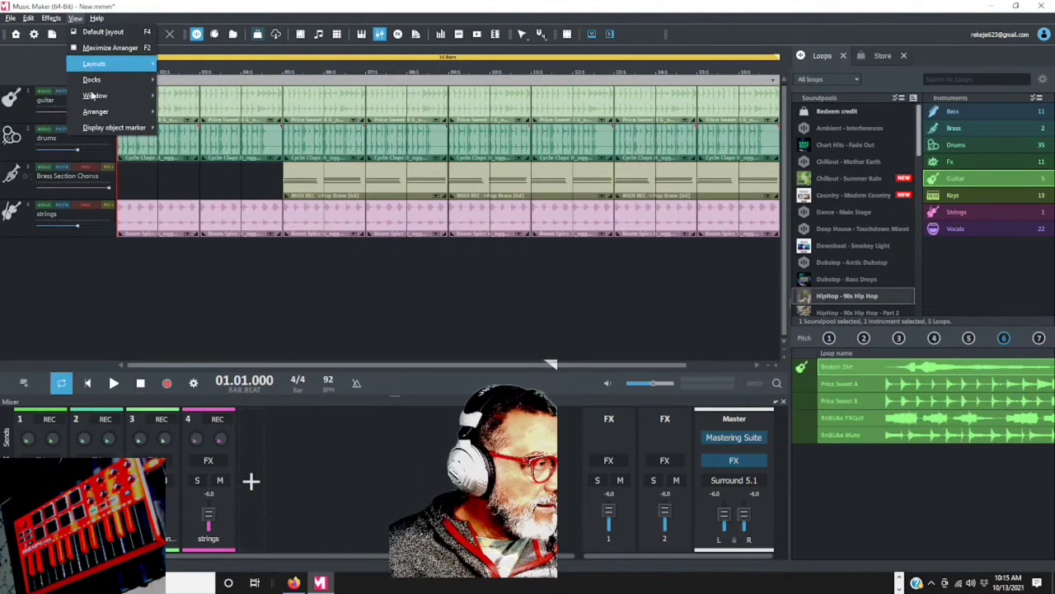
pyautogui.moveTo(116, 110)
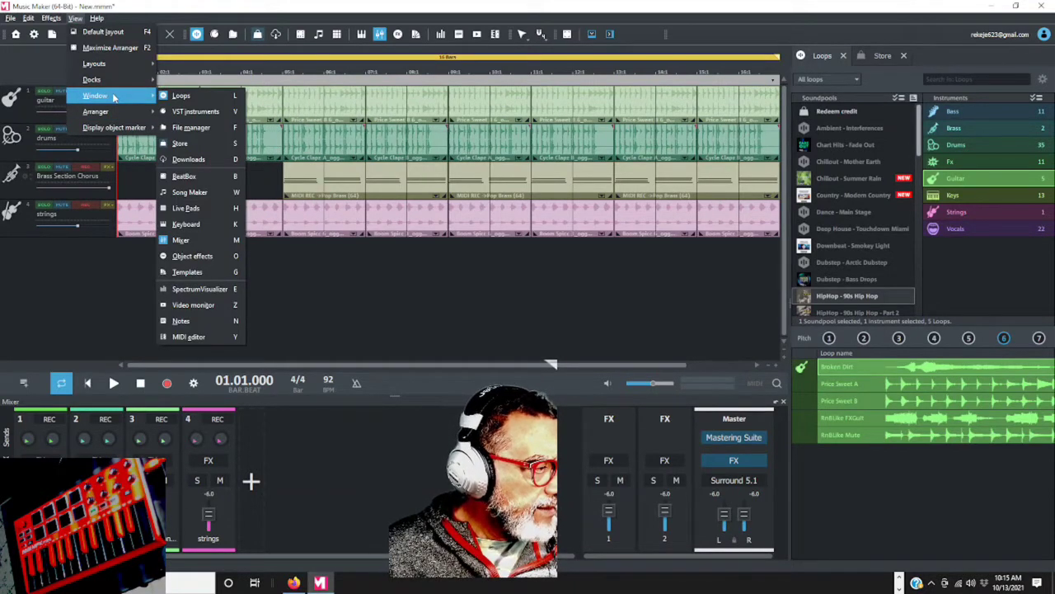
pyautogui.click(304, 299)
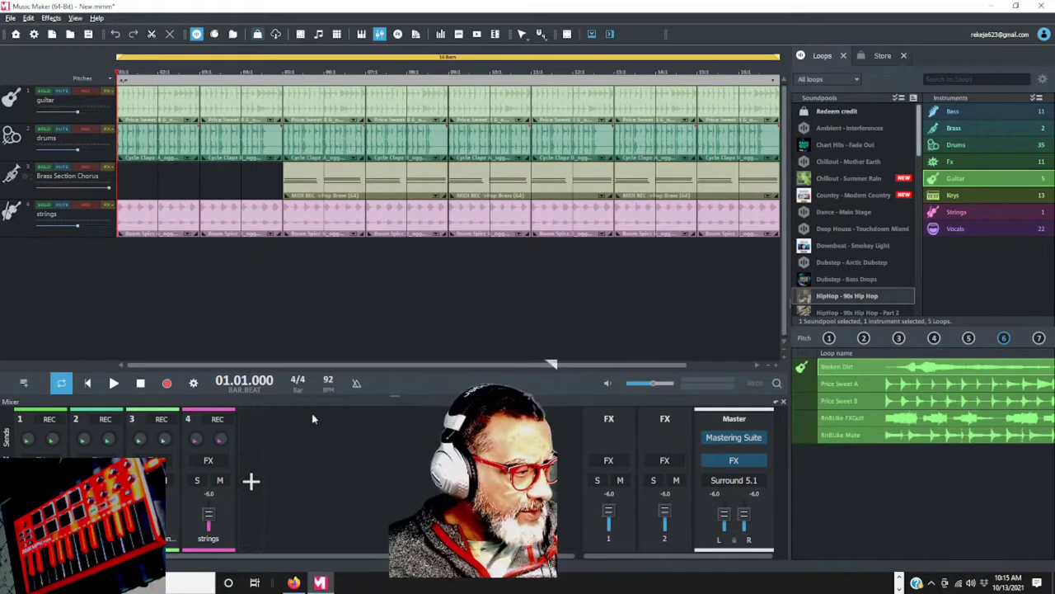
# Step: Add a fifth track and assign it the Revolta 2 synth with the Aggressor preset from the Bass category
pyautogui.click(252, 483)
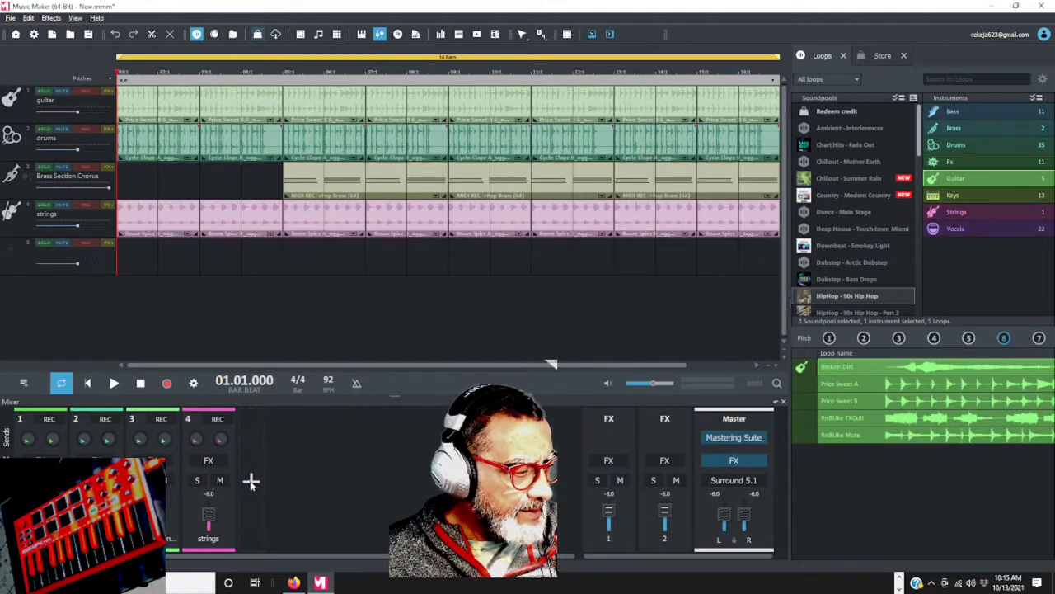
pyautogui.click(19, 251)
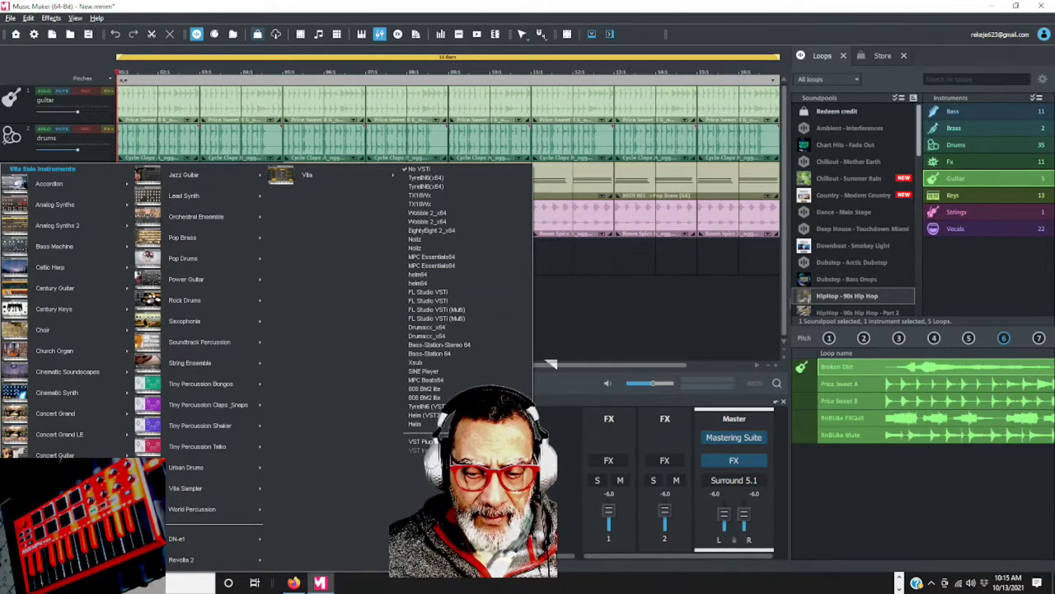
pyautogui.press('Escape')
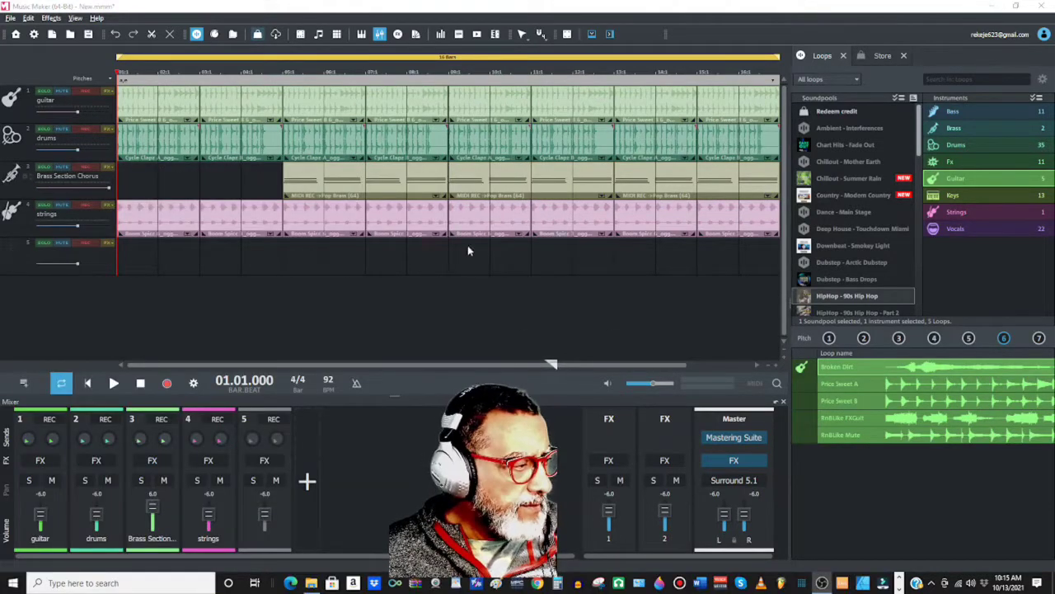
pyautogui.click(7, 250)
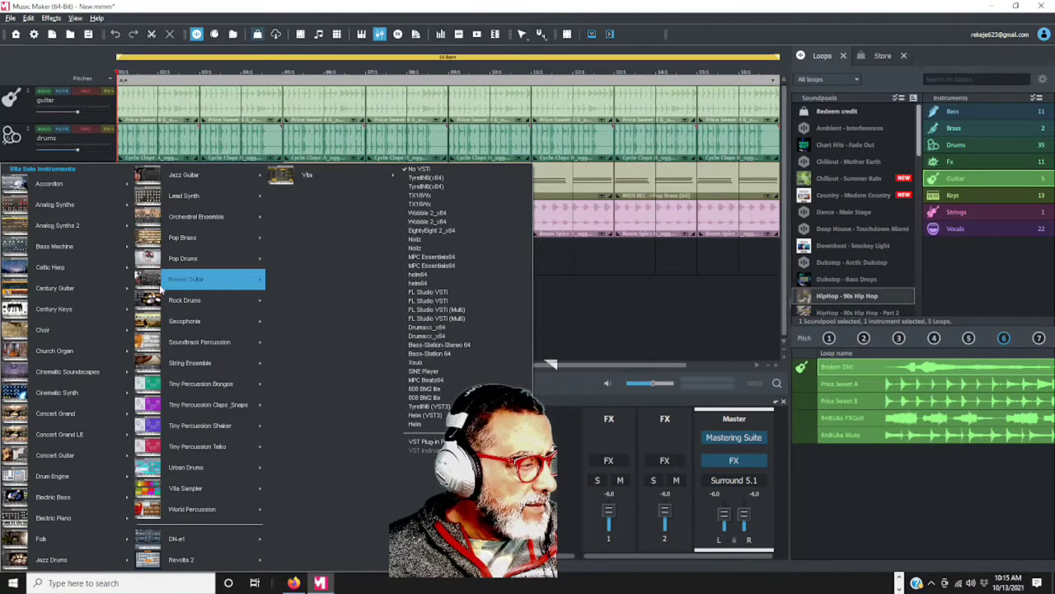
pyautogui.moveTo(89, 297)
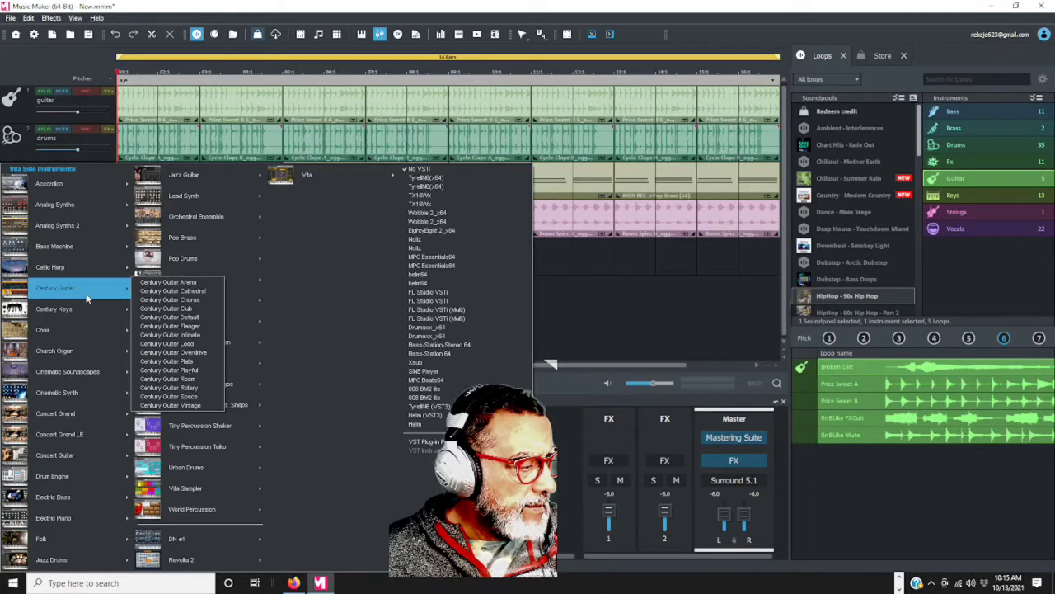
pyautogui.moveTo(197, 565)
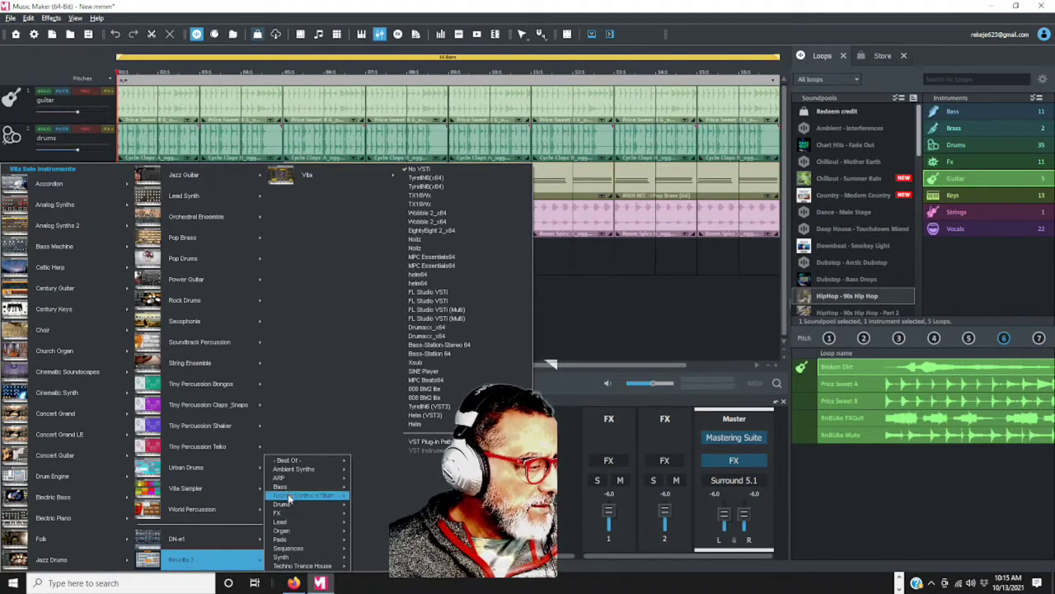
pyautogui.moveTo(288, 490)
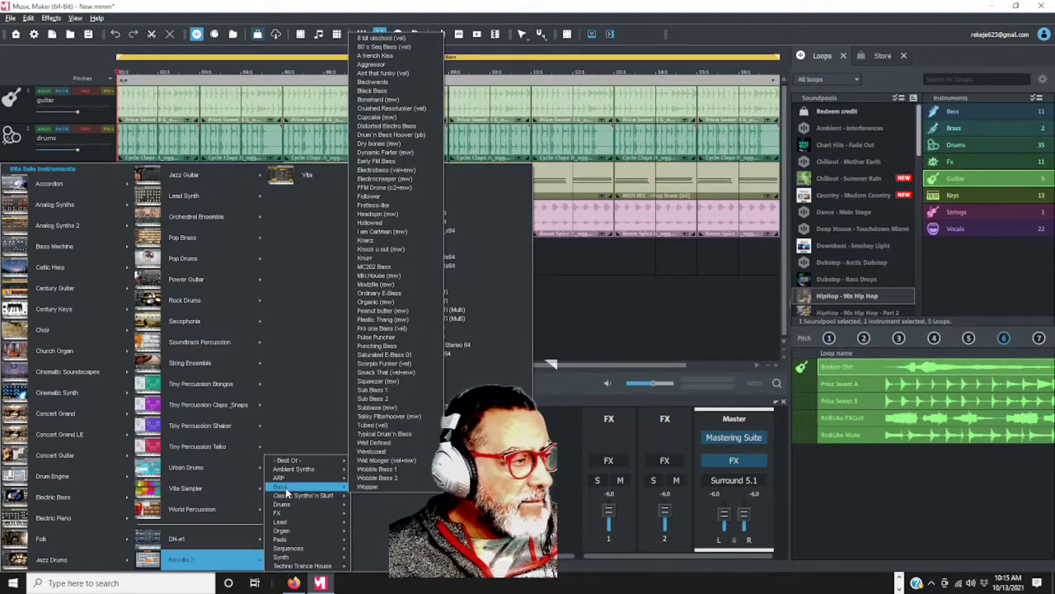
pyautogui.click(401, 65)
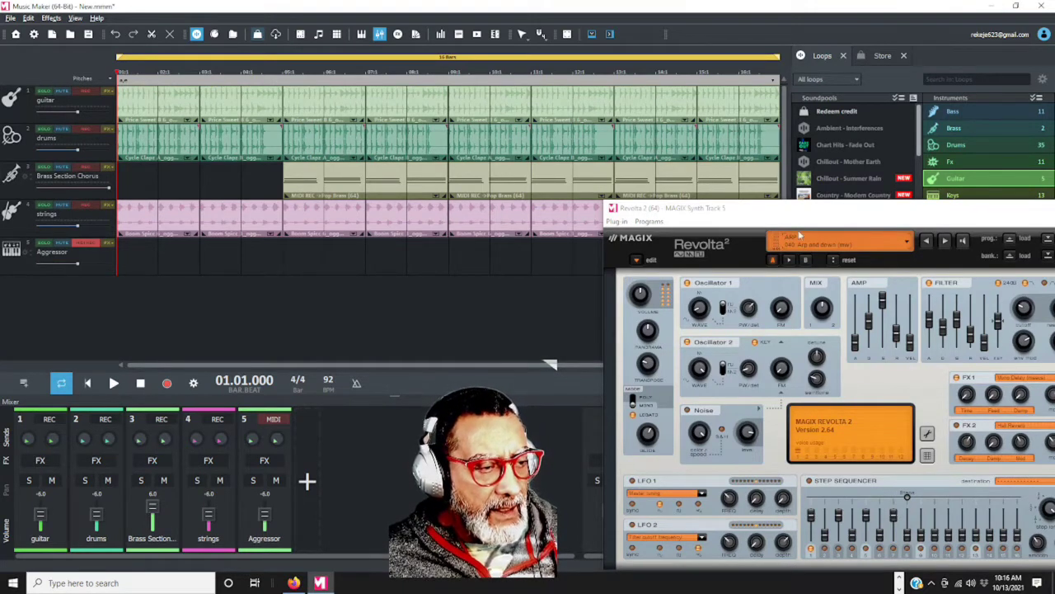
# Step: Switch the track 5 Revolta 2 synth to the Black Bass preset and play the arrangement with that sound
pyautogui.click(901, 245)
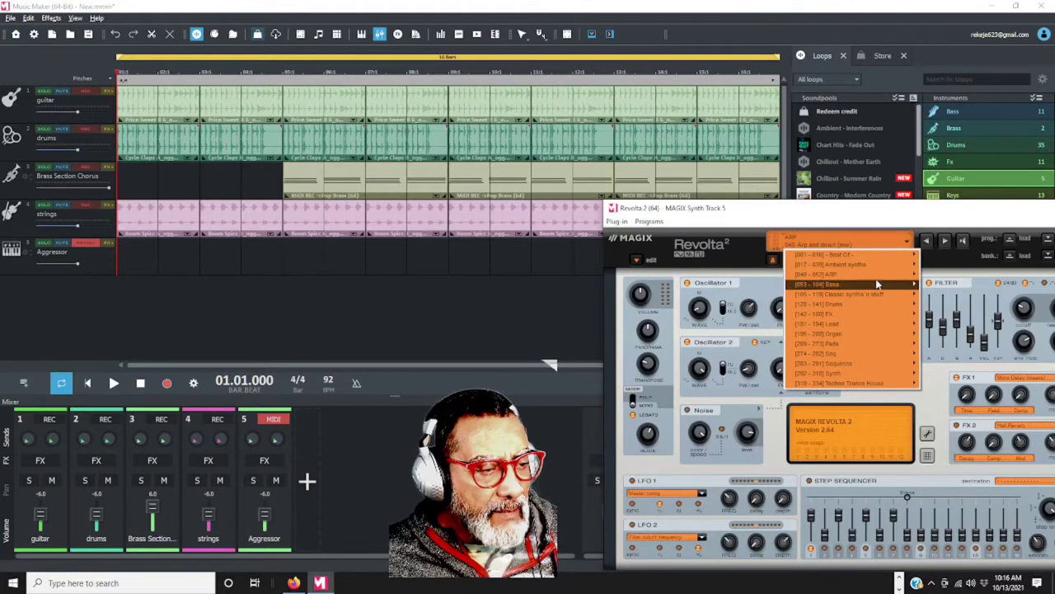
pyautogui.moveTo(884, 285)
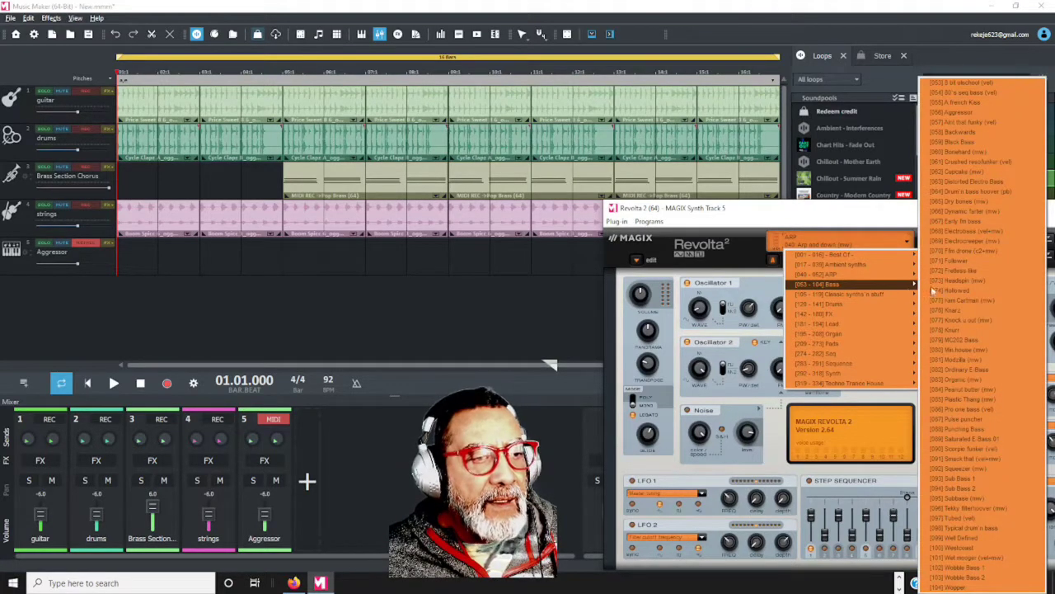
pyautogui.click(971, 142)
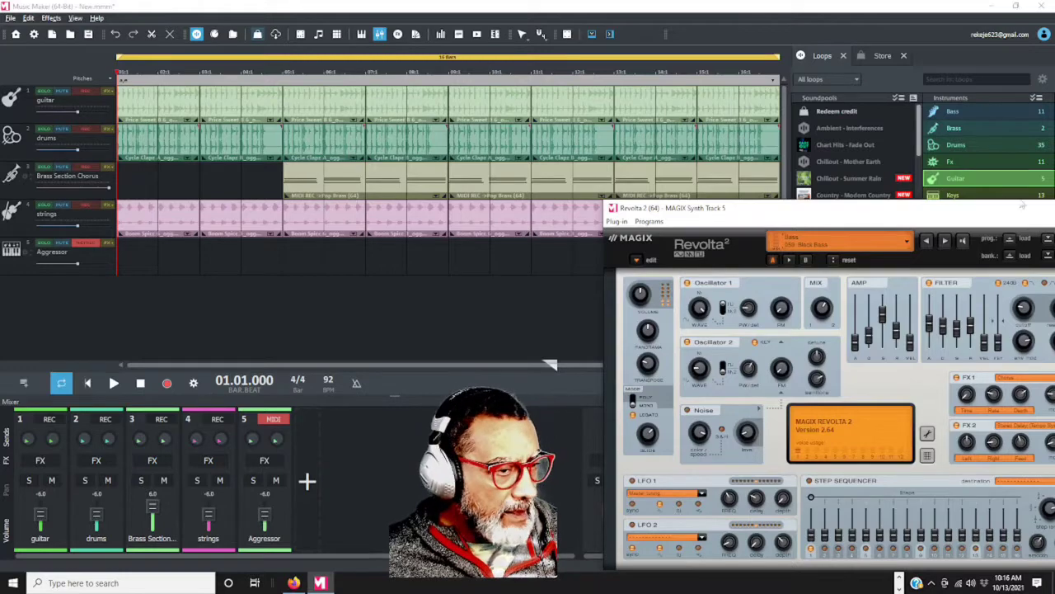
pyautogui.moveTo(1023, 212); pyautogui.dragTo(920, 208)
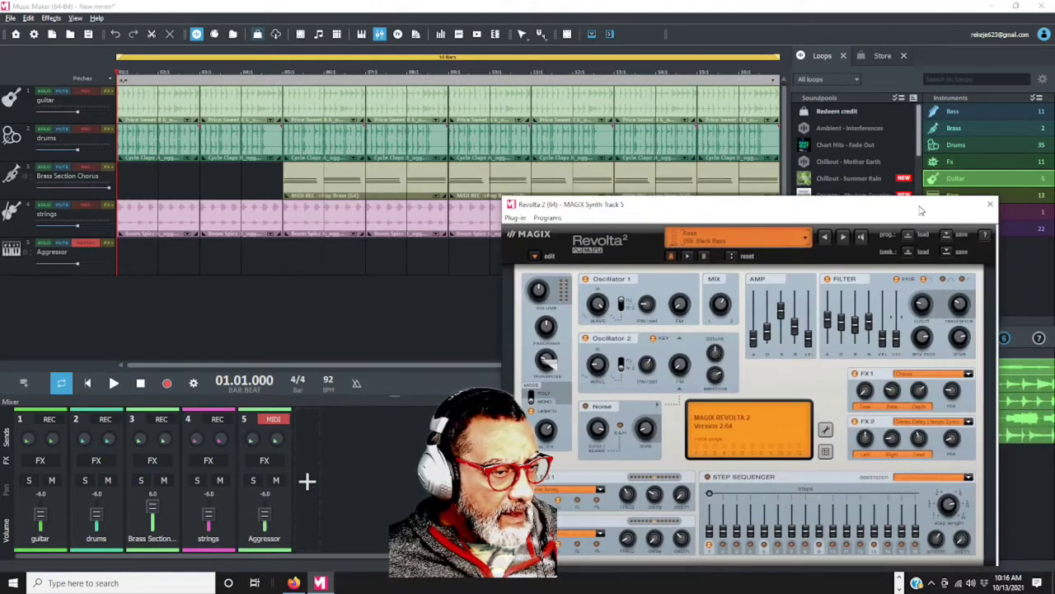
pyautogui.click(989, 205)
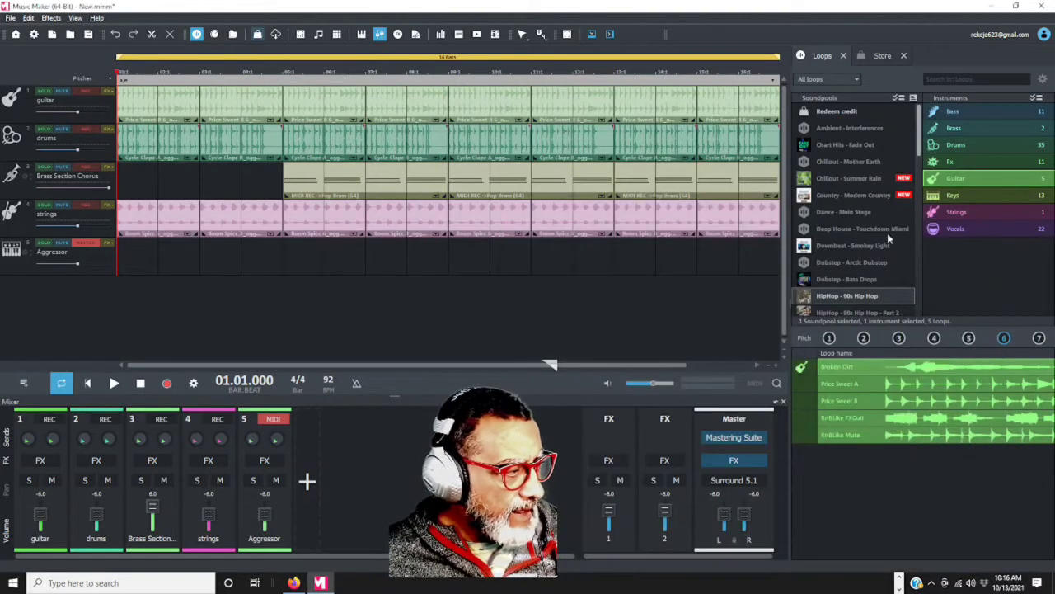
pyautogui.click(114, 383)
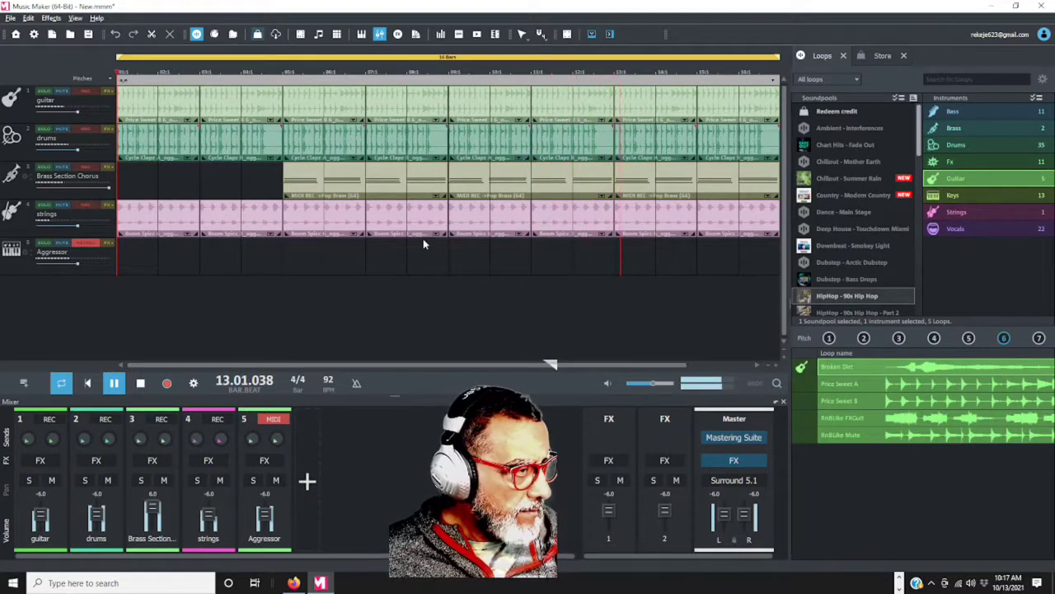
pyautogui.click(141, 383)
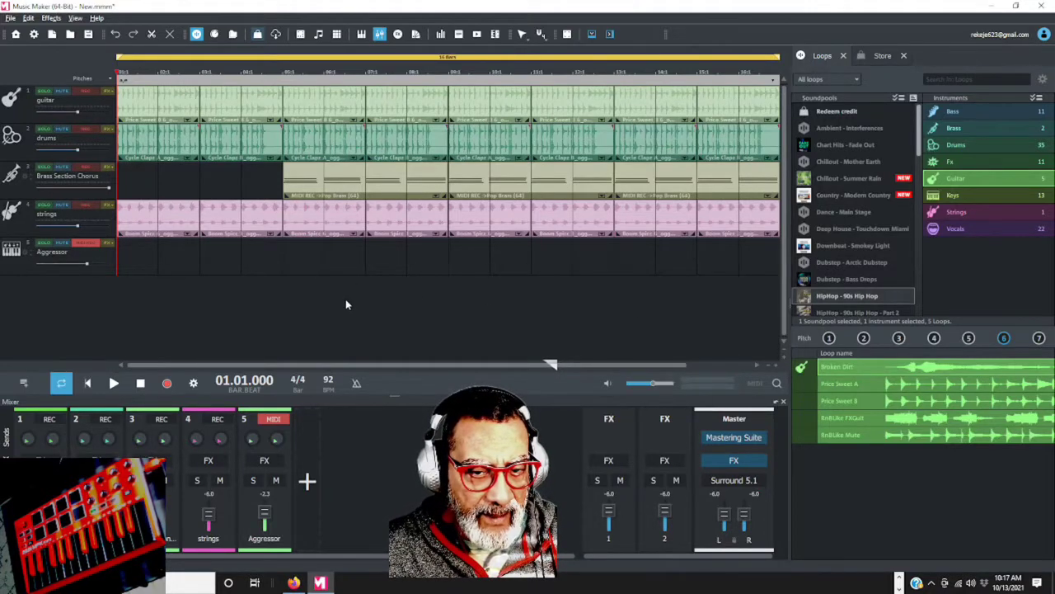
# Step: Move all clips on the four filled tracks two bars later so the arrangement starts at bar 3
pyautogui.scroll(-1, 354, 264)
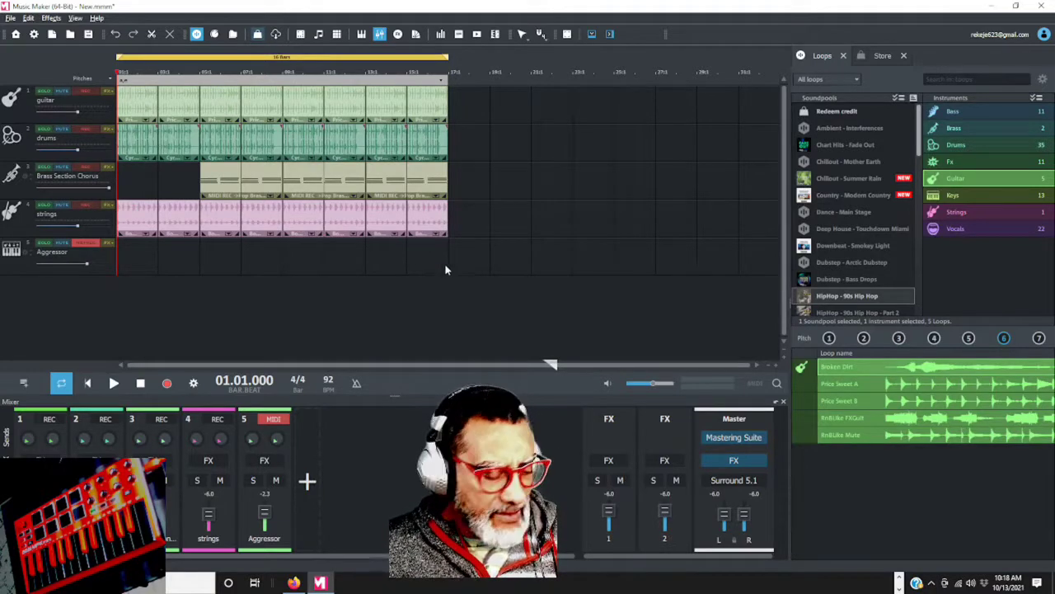
pyautogui.hotkey('ctrl', 'a')
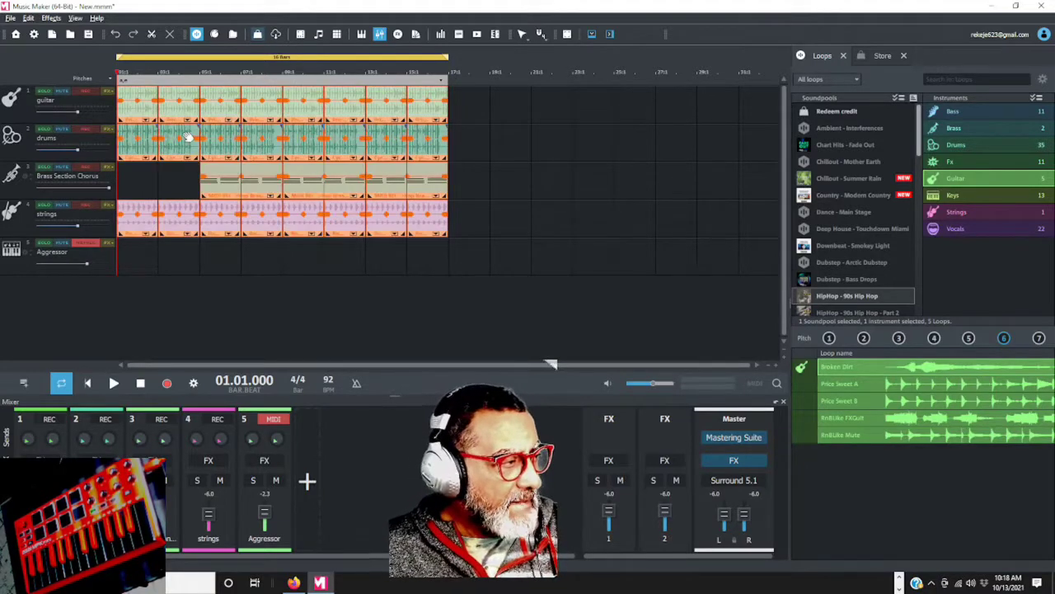
pyautogui.moveTo(146, 111); pyautogui.dragTo(188, 110)
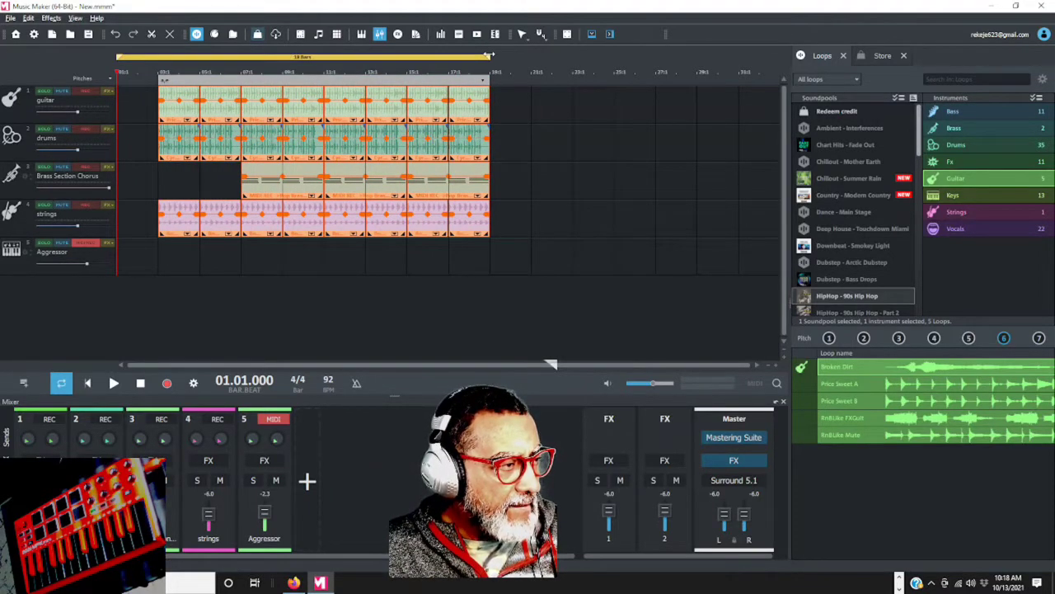
pyautogui.click(356, 250)
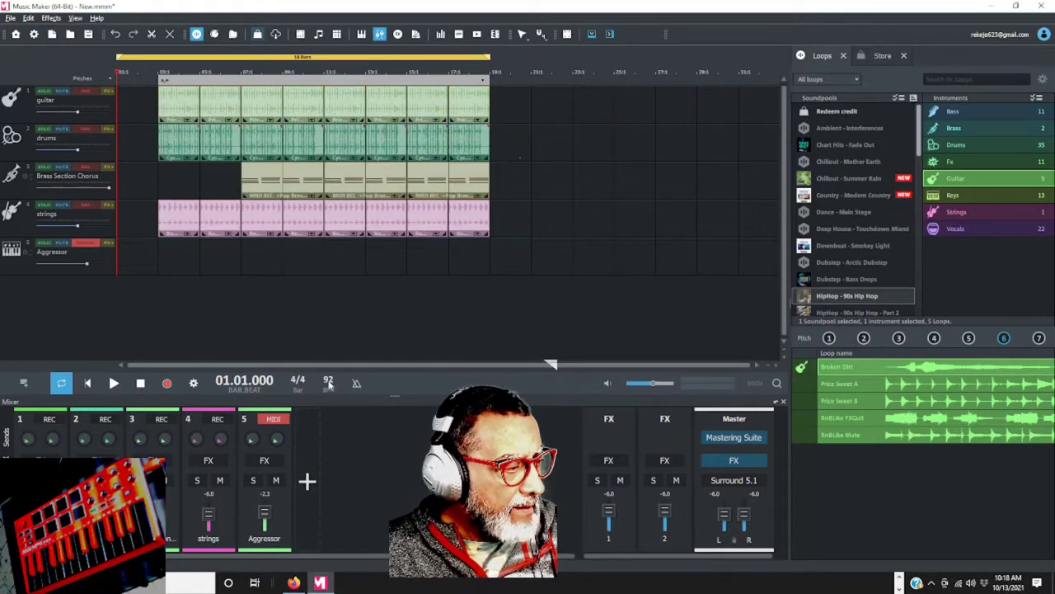
# Step: Turn on the metronome and record a MIDI bass part on track 5 from bar 1 until about bar 11
pyautogui.click(356, 383)
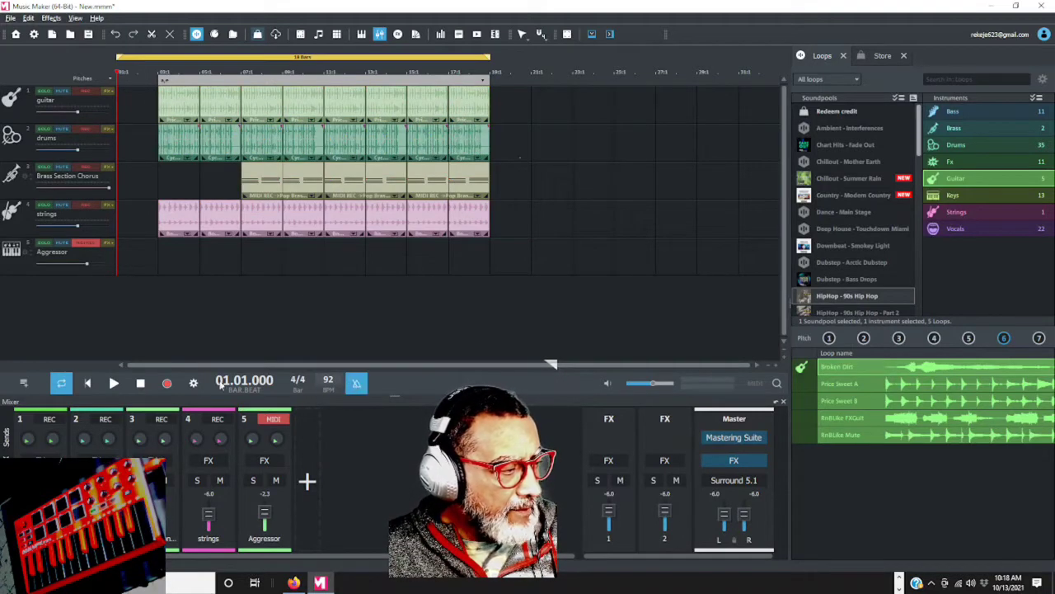
pyautogui.click(167, 383)
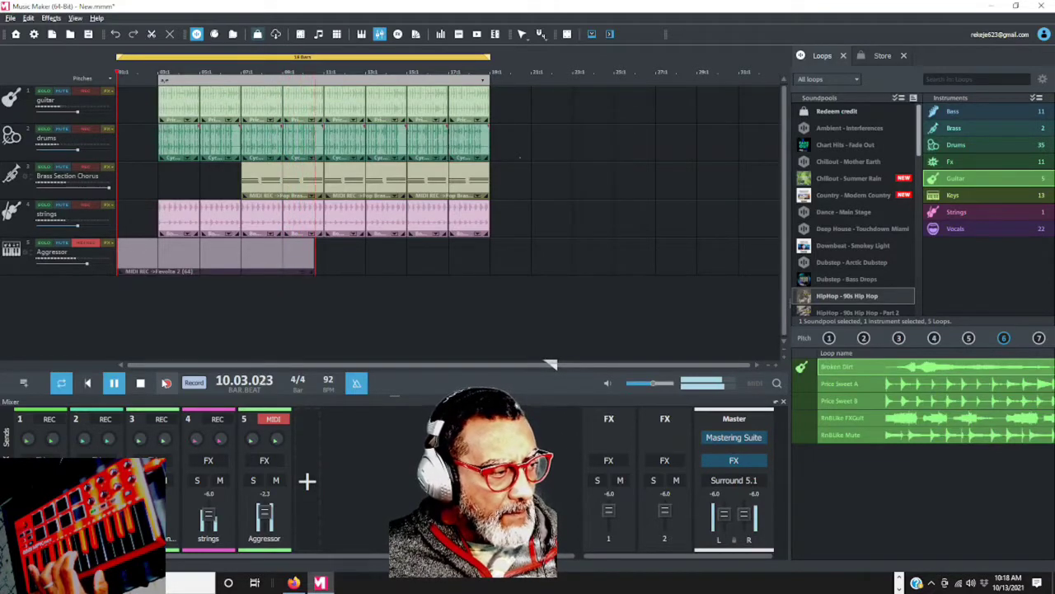
pyautogui.press('space')
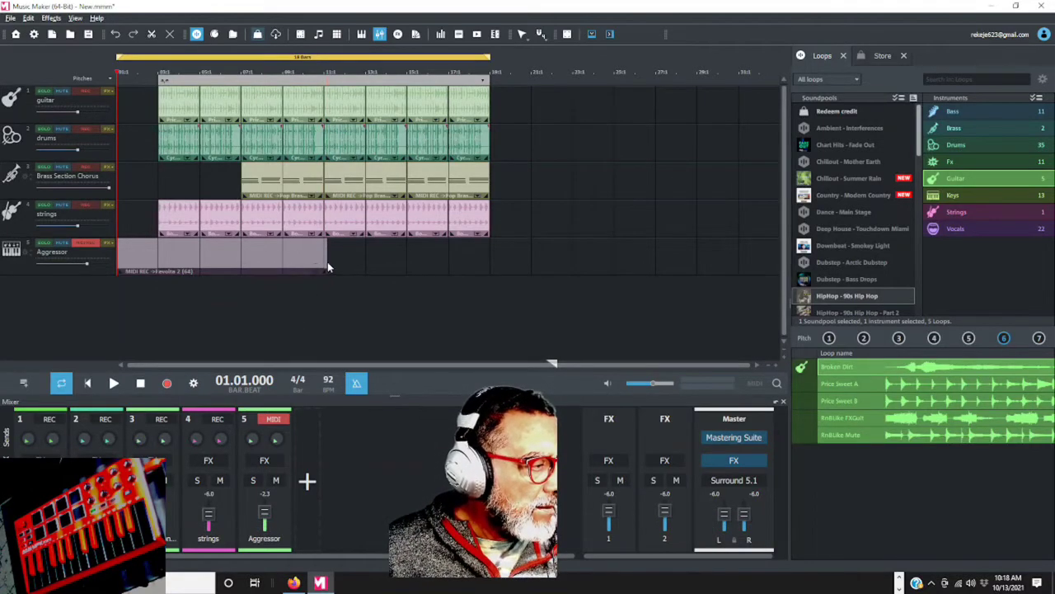
# Step: Trim the recorded bass clip at both ends so it spans only bars 3 to 10
pyautogui.moveTo(326, 263); pyautogui.dragTo(324, 263)
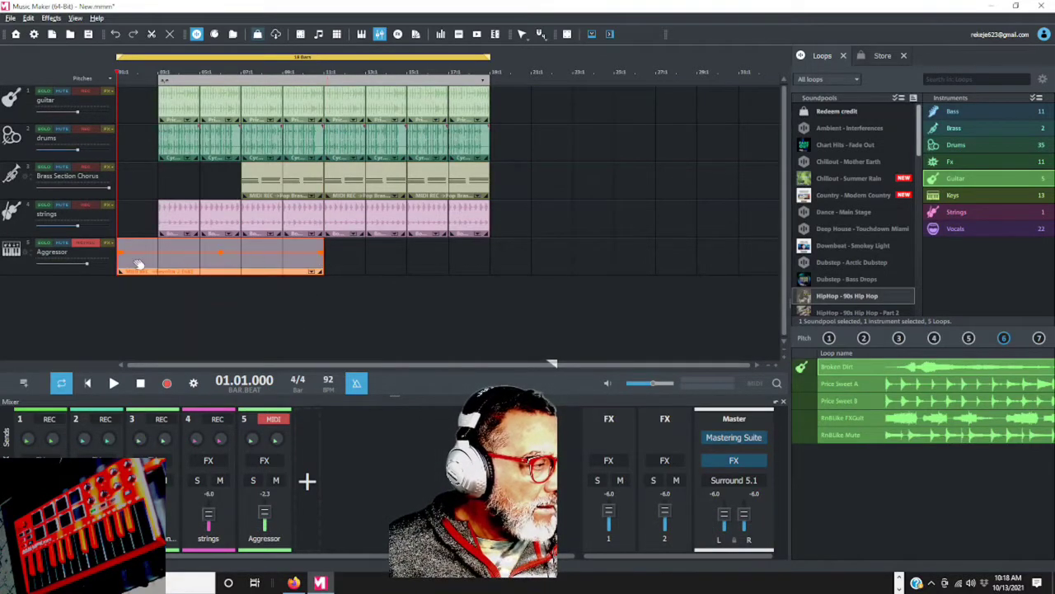
pyautogui.moveTo(119, 262); pyautogui.dragTo(150, 263)
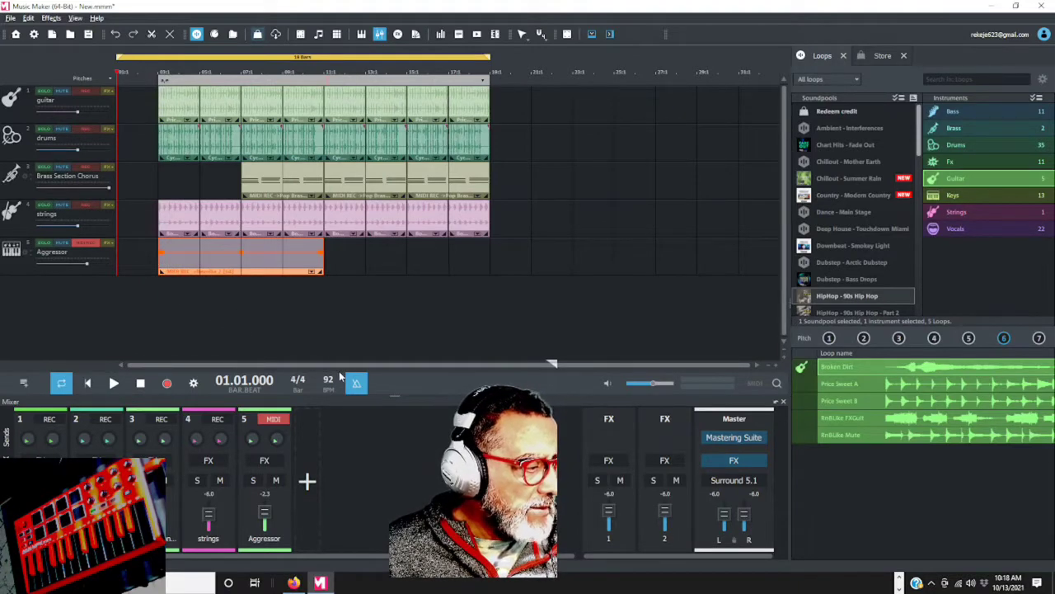
pyautogui.click(343, 252)
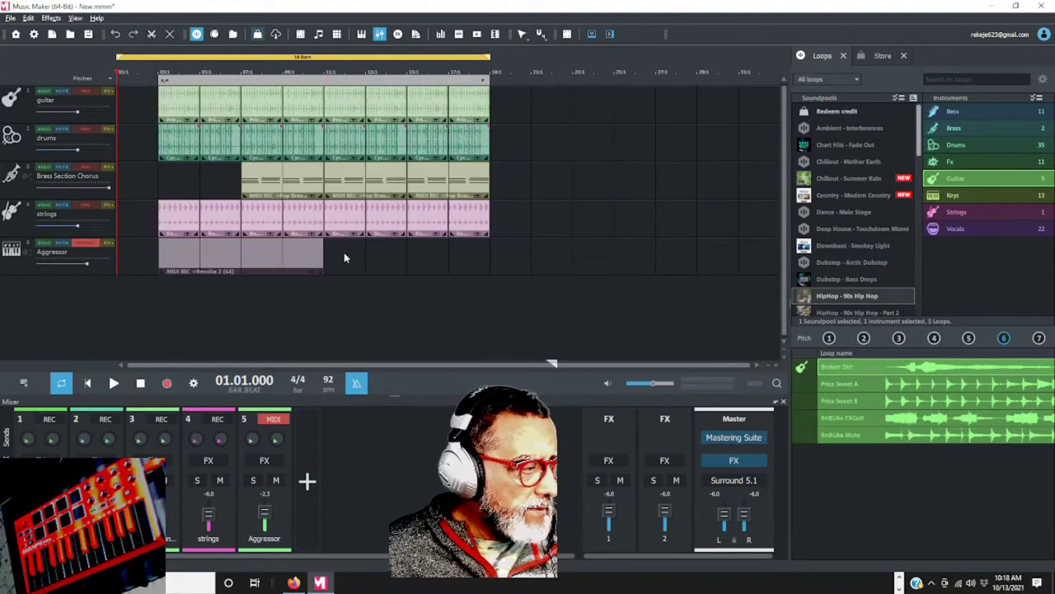
# Step: Play the arrangement with the metronome off, inspect the recorded bass notes in the MIDI editor, and stop playback
pyautogui.click(114, 383)
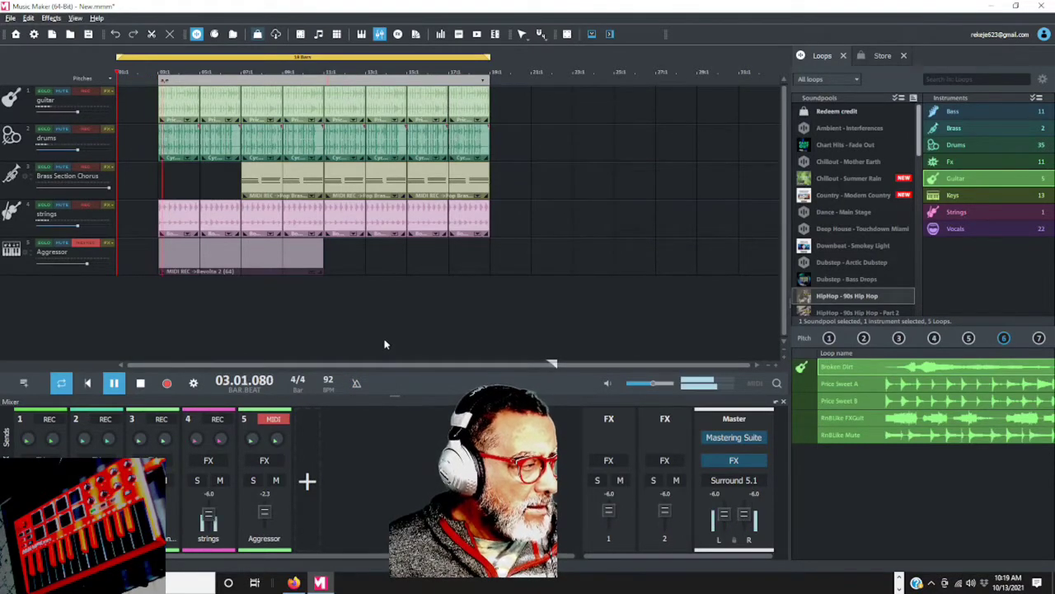
pyautogui.click(236, 257)
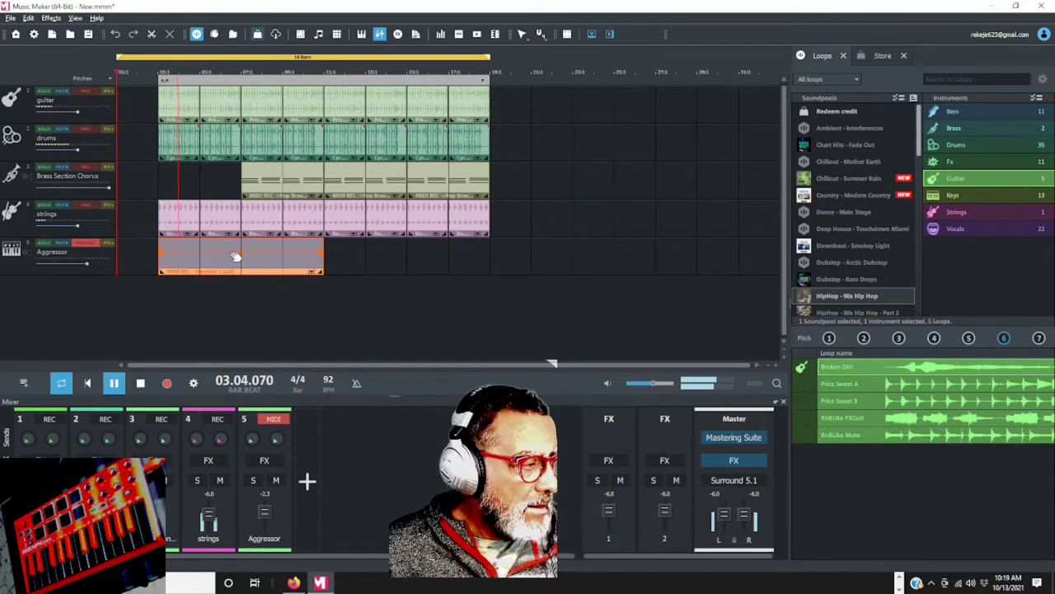
pyautogui.doubleClick(236, 257)
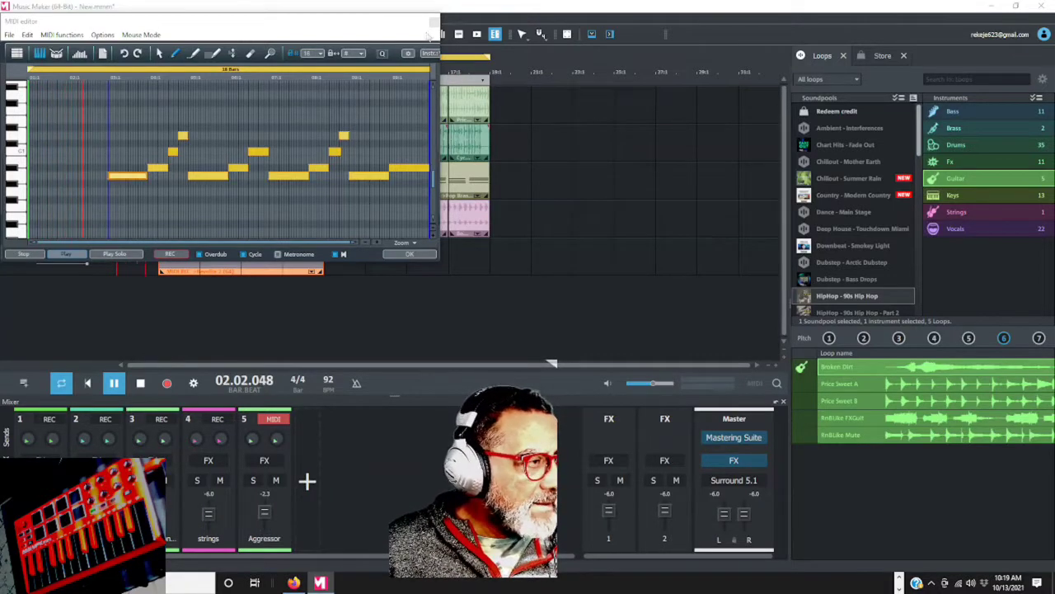
pyautogui.click(437, 25)
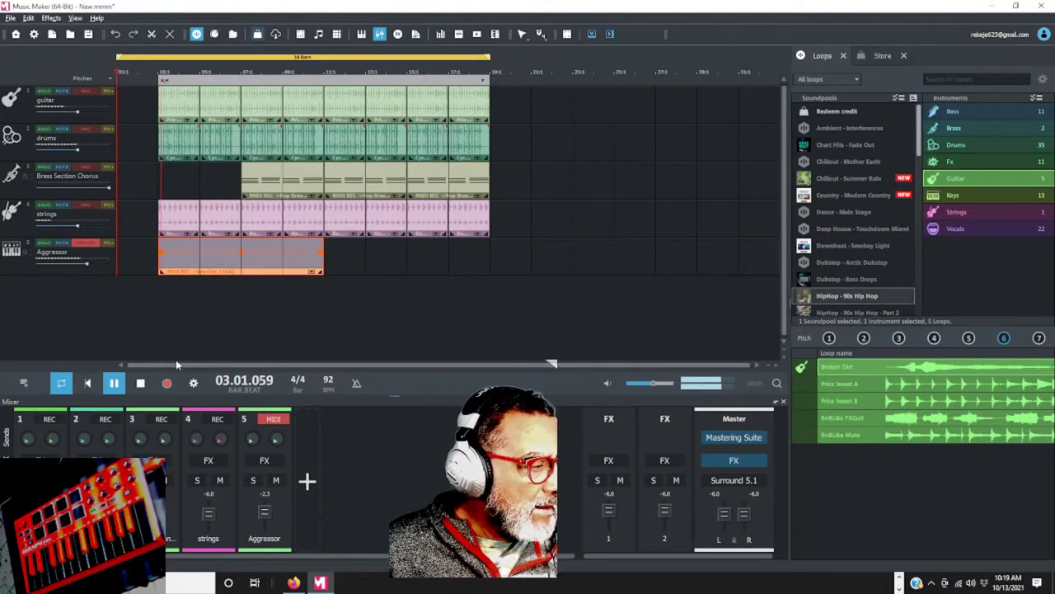
pyautogui.click(140, 383)
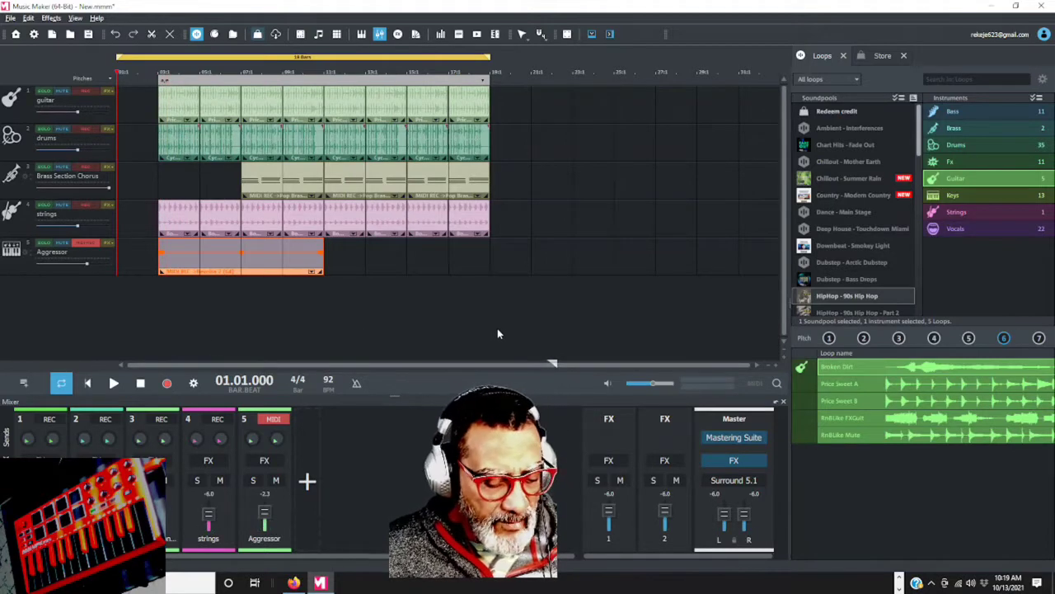
# Step: Move all clips two bars earlier to start at bar 1 and shorten the playback range to 16 bars
pyautogui.hotkey('ctrl', 'a')
pyautogui.moveTo(176, 146); pyautogui.dragTo(134, 142)
pyautogui.moveTo(486, 64); pyautogui.dragTo(447, 70)
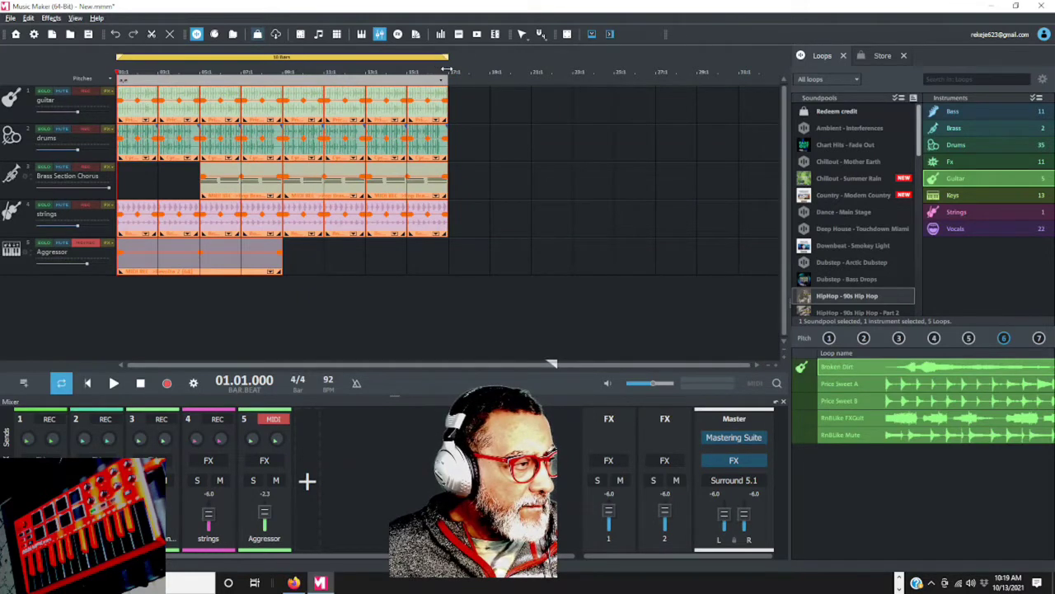
pyautogui.click(516, 151)
# Step: Duplicate the track 5 bass clip to fill bars 9 to 16, playing the arrangement before and after
pyautogui.press('space')
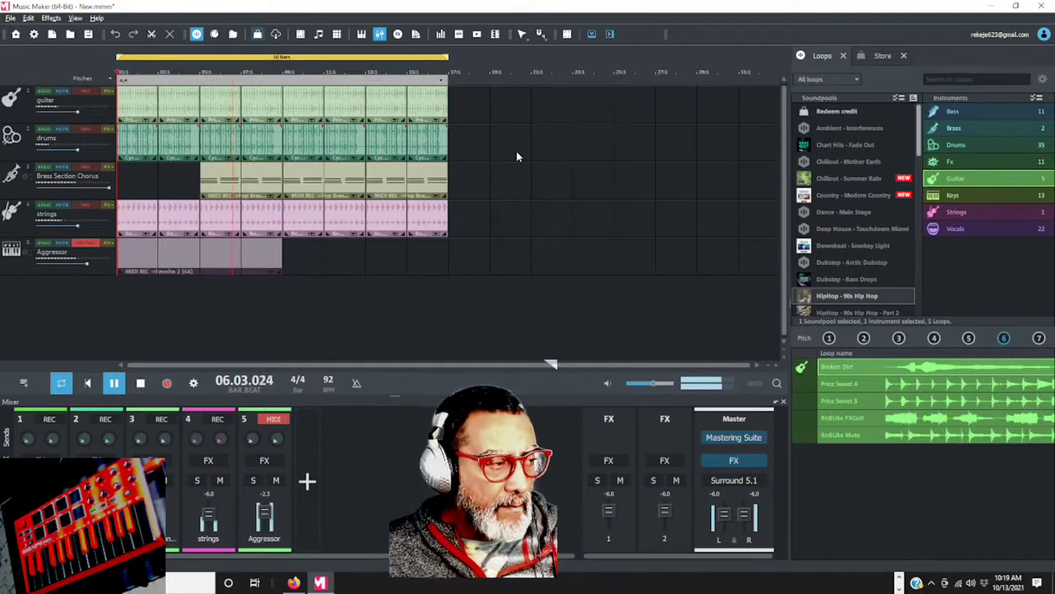
pyautogui.click(141, 384)
pyautogui.click(227, 251)
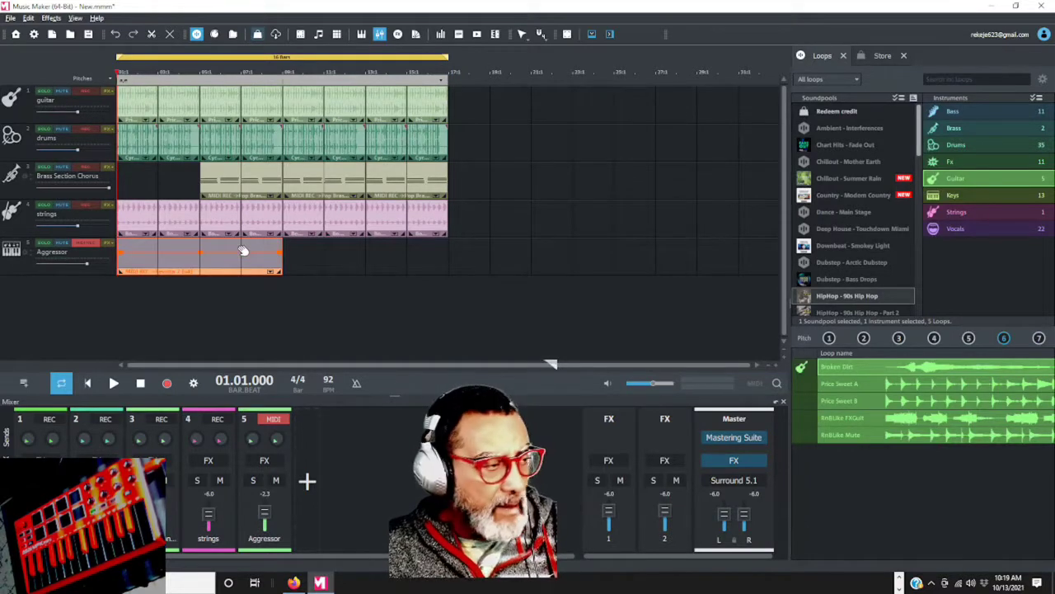
pyautogui.hotkey('ctrl', 'd')
pyautogui.click(590, 261)
pyautogui.press('space')
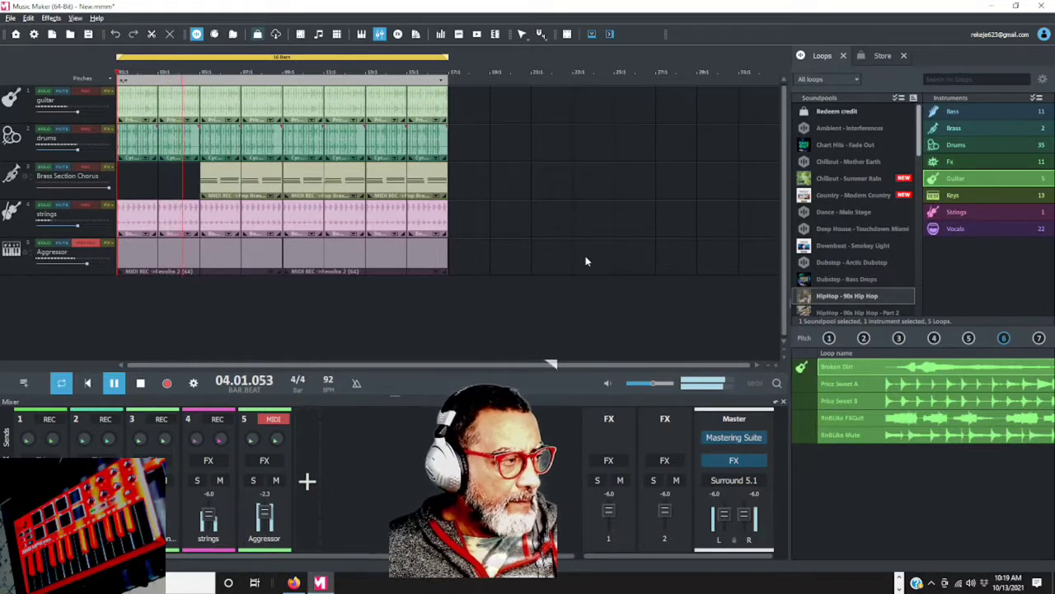
pyautogui.press('space')
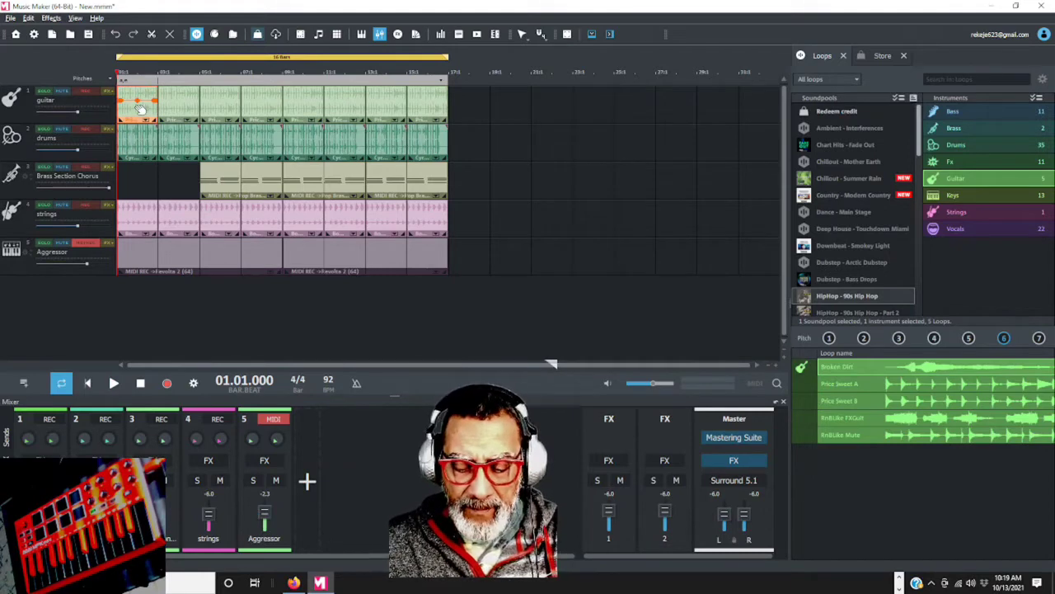
# Step: Delete the guitar clips in bars 1 to 4 and play the arrangement from the start
pyautogui.click(140, 107)
pyautogui.press('Delete')
pyautogui.click(177, 106)
pyautogui.press('Delete')
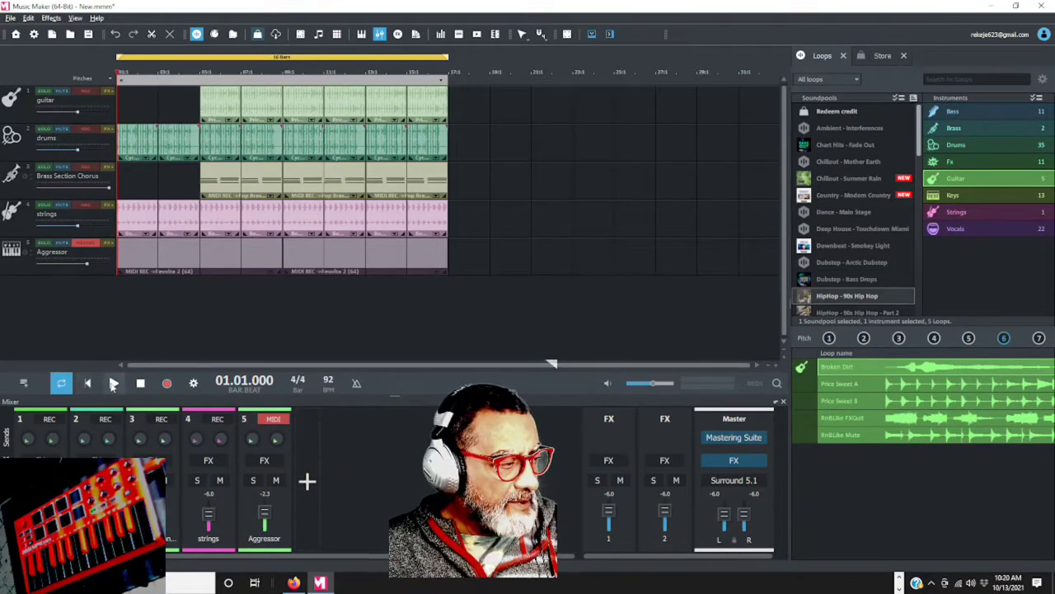
pyautogui.click(114, 383)
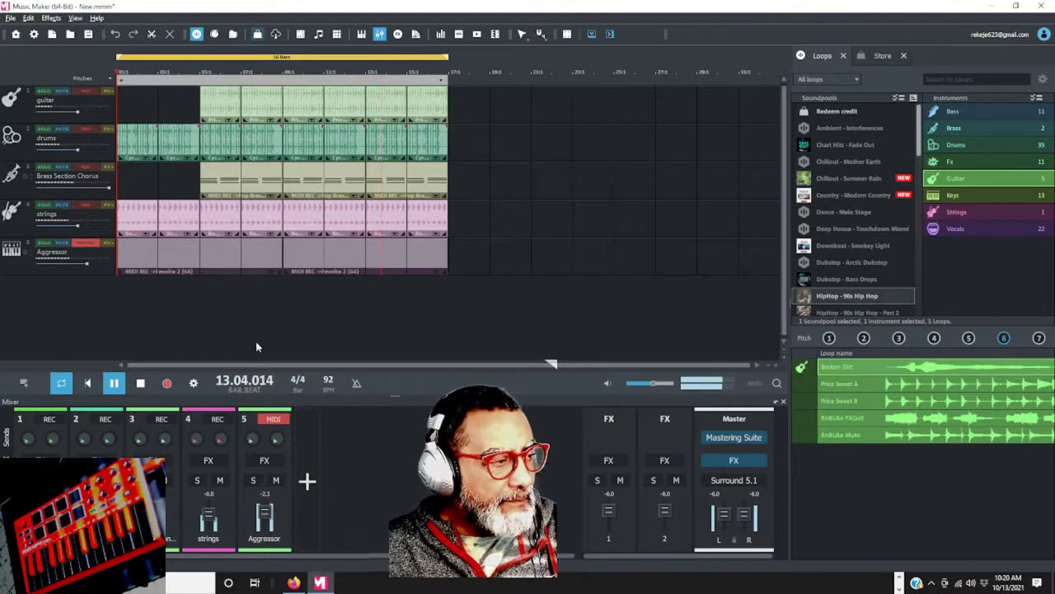
pyautogui.press('space')
# Step: Delete the brass clip in bars 13 to 16 and play the arrangement through once
pyautogui.click(388, 177)
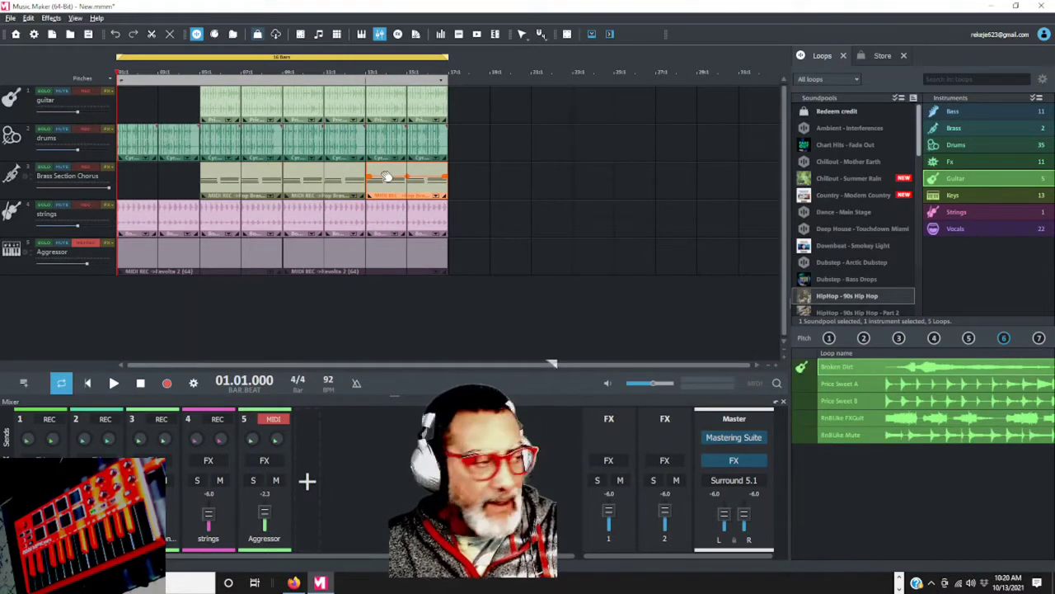
pyautogui.press('Delete')
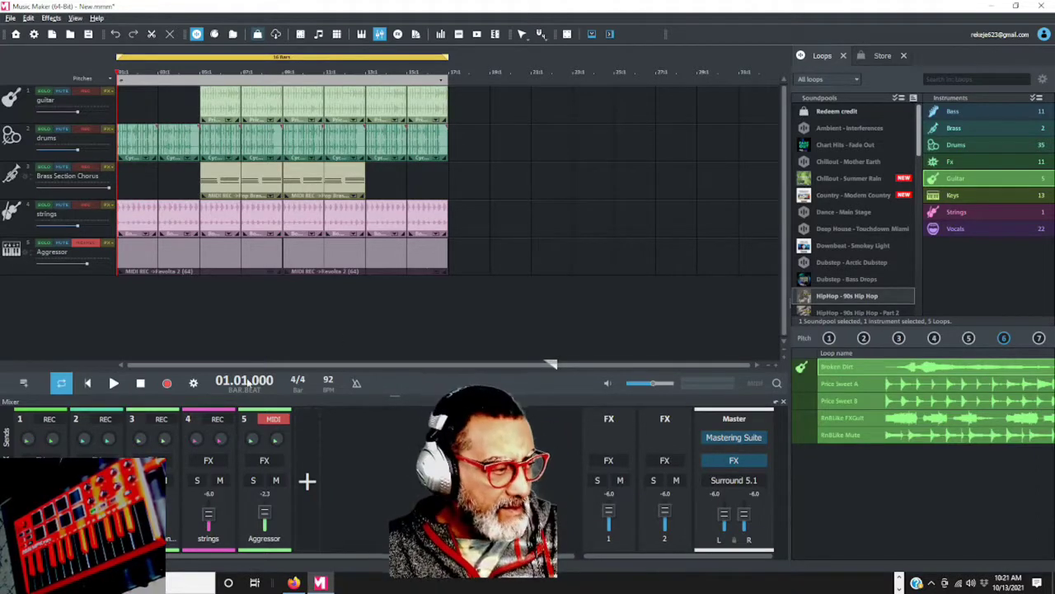
pyautogui.click(115, 383)
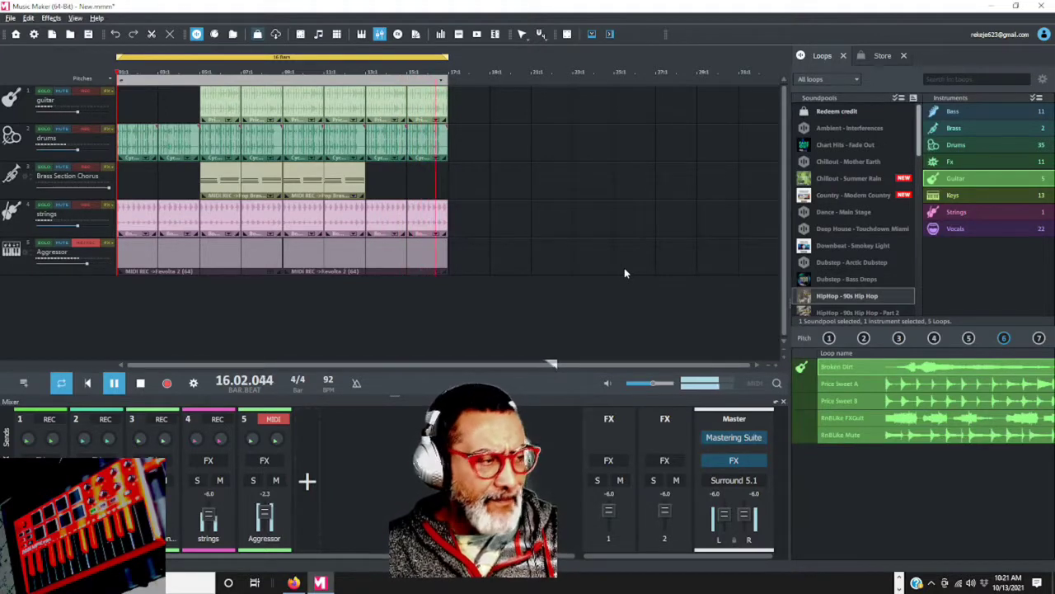
pyautogui.press('space')
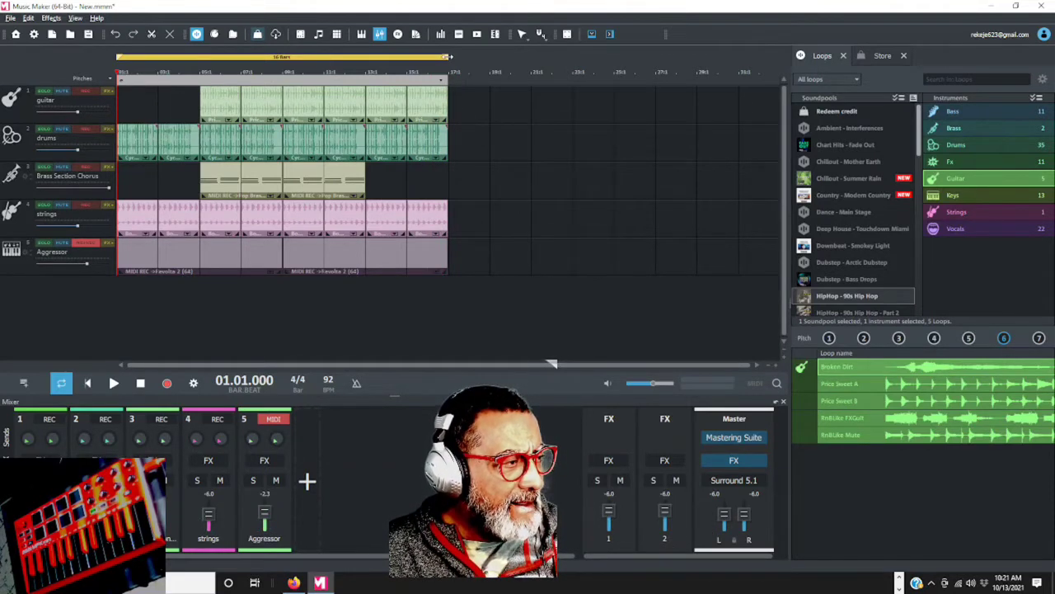
# Step: Extend the playback range to 32 bars and duplicate all clips from bars 9 to 16 twice to fill bars 17 to 32
pyautogui.moveTo(449, 56); pyautogui.dragTo(740, 122)
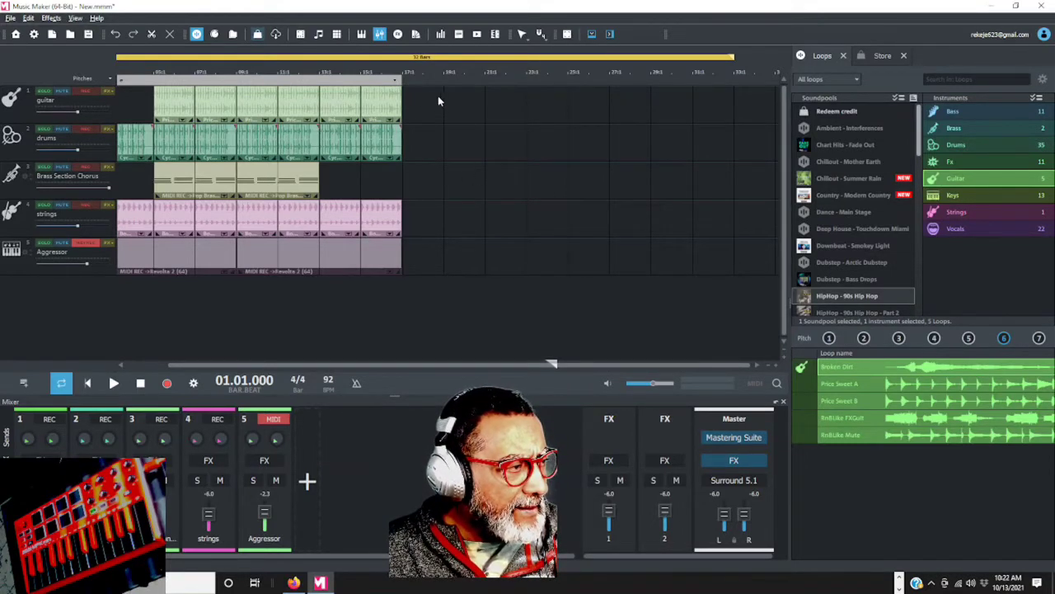
pyautogui.moveTo(431, 94); pyautogui.dragTo(449, 117)
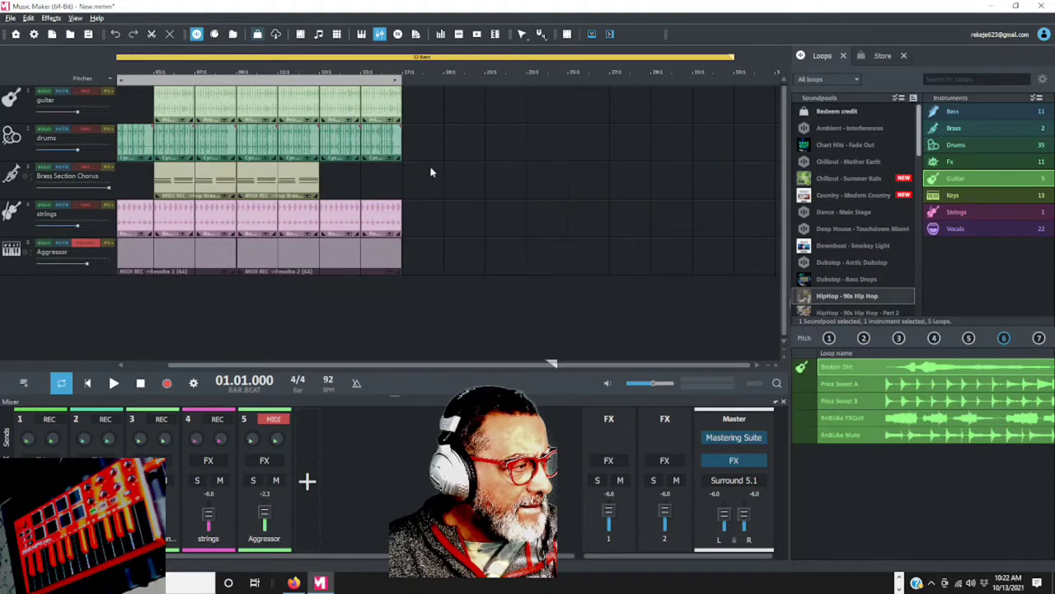
pyautogui.moveTo(406, 99); pyautogui.dragTo(253, 260)
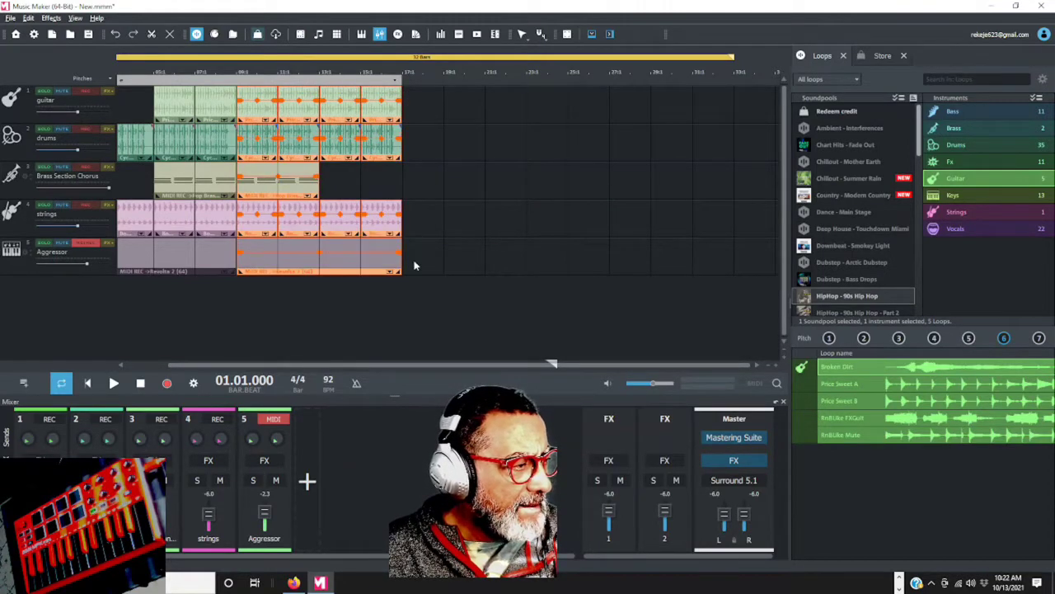
pyautogui.hotkey('ctrl', 'd')
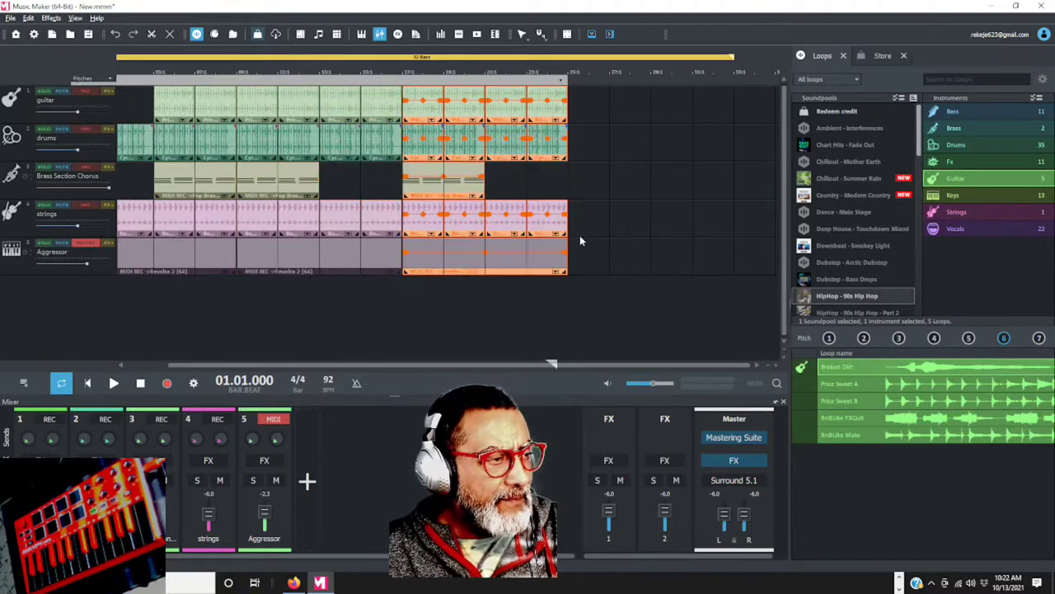
pyautogui.hotkey('ctrl', 'd')
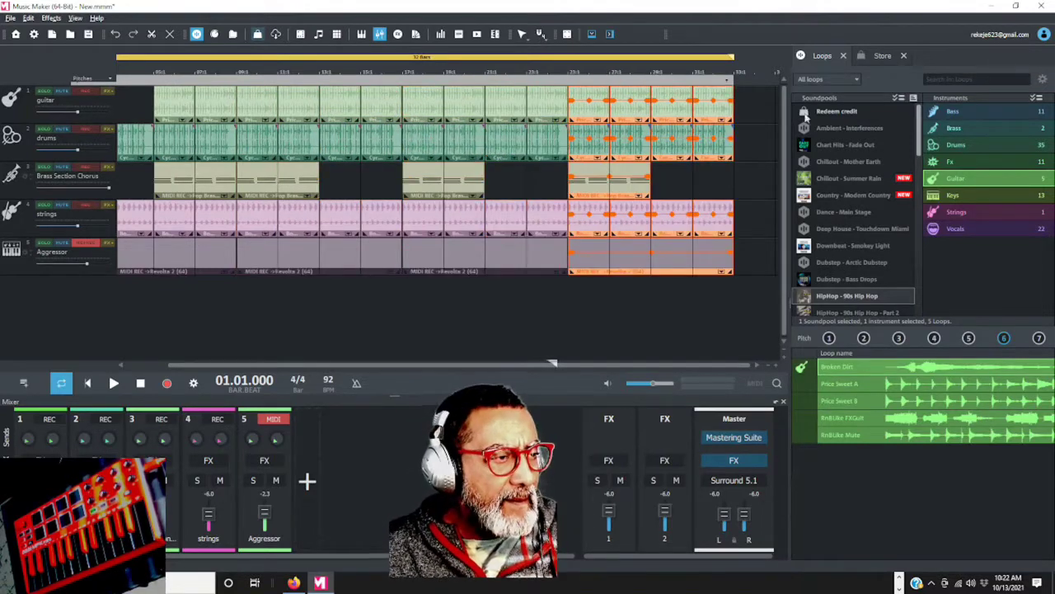
pyautogui.click(762, 85)
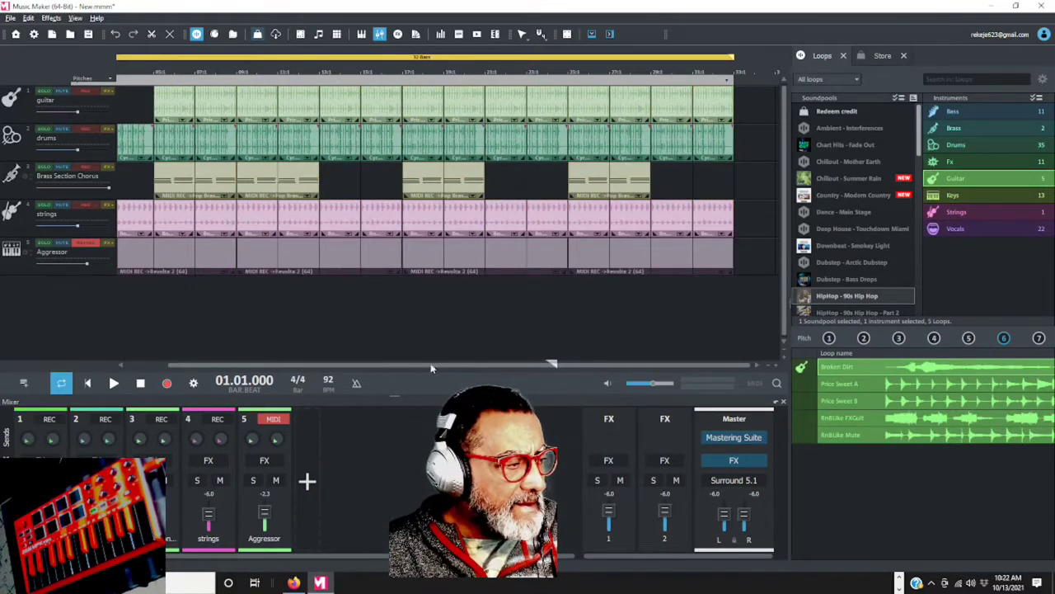
# Step: Play the extended 32-bar arrangement from the start with its full length in view, stopping around bar 15
pyautogui.moveTo(411, 365); pyautogui.dragTo(360, 382)
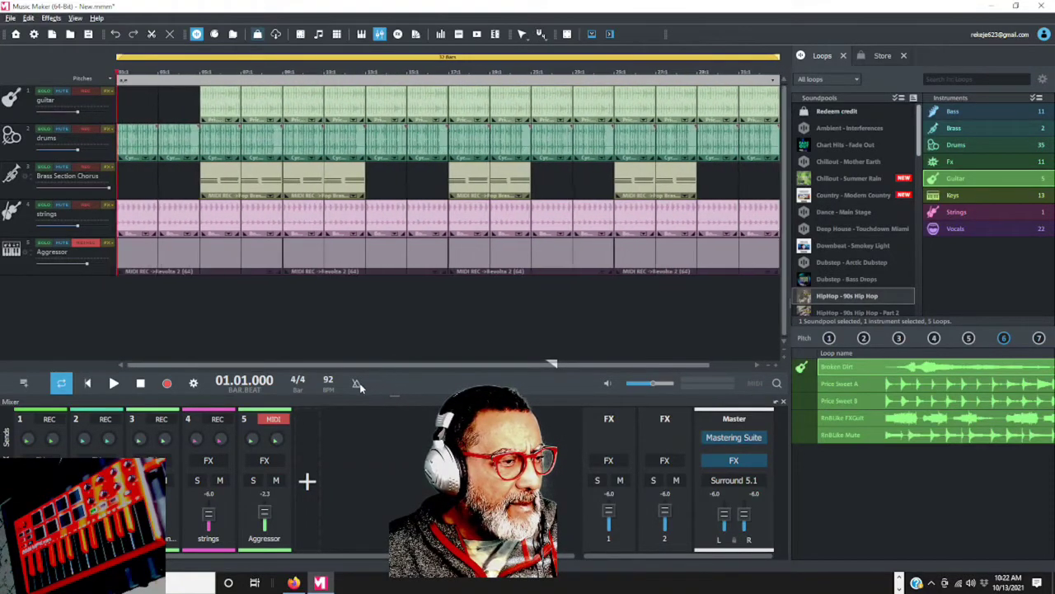
pyautogui.click(114, 384)
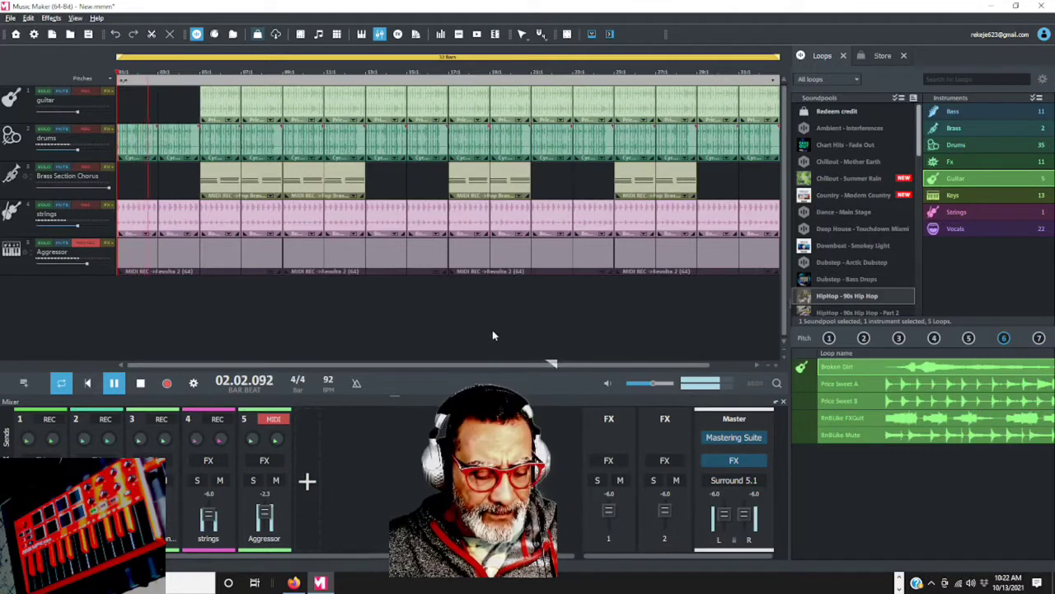
pyautogui.scroll(-1, 492, 334)
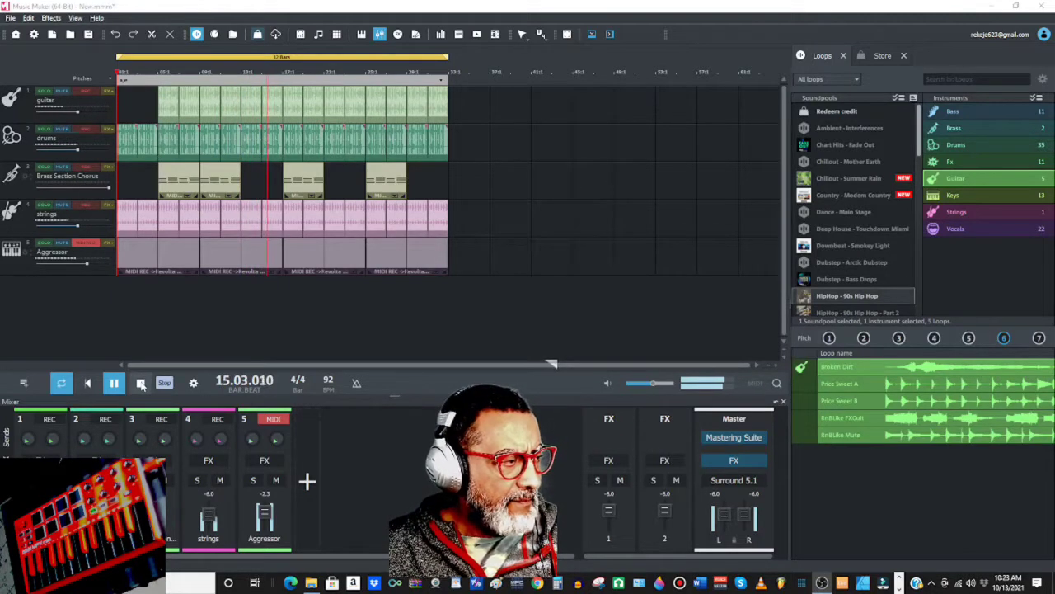
pyautogui.press('space')
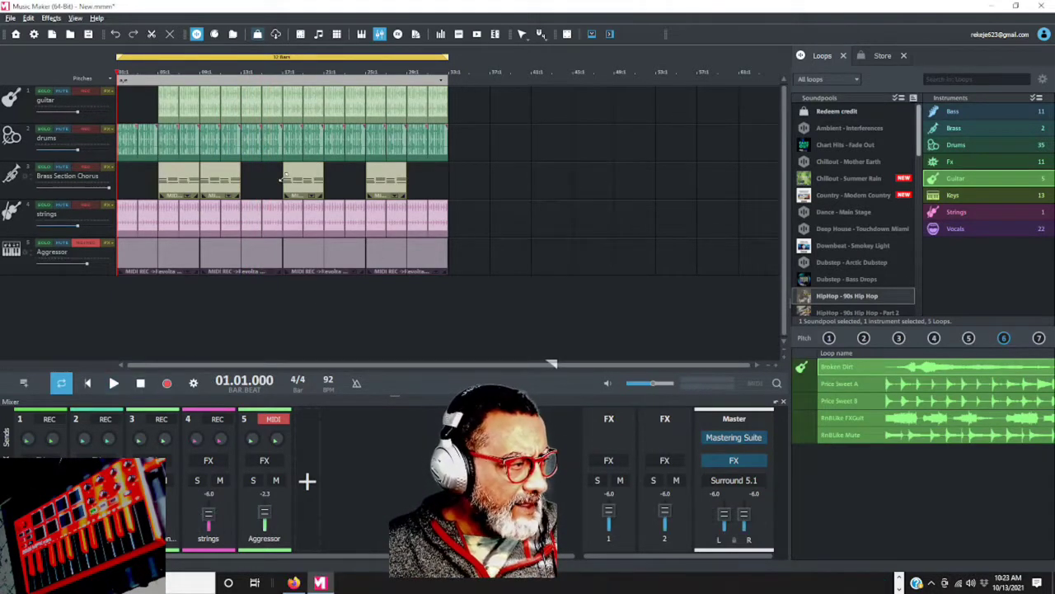
# Step: Replace the brass clips after bar 16 with copies of the bars 5 to 12 brass clips, placed at bars 17 to 24
pyautogui.moveTo(428, 175); pyautogui.dragTo(443, 179)
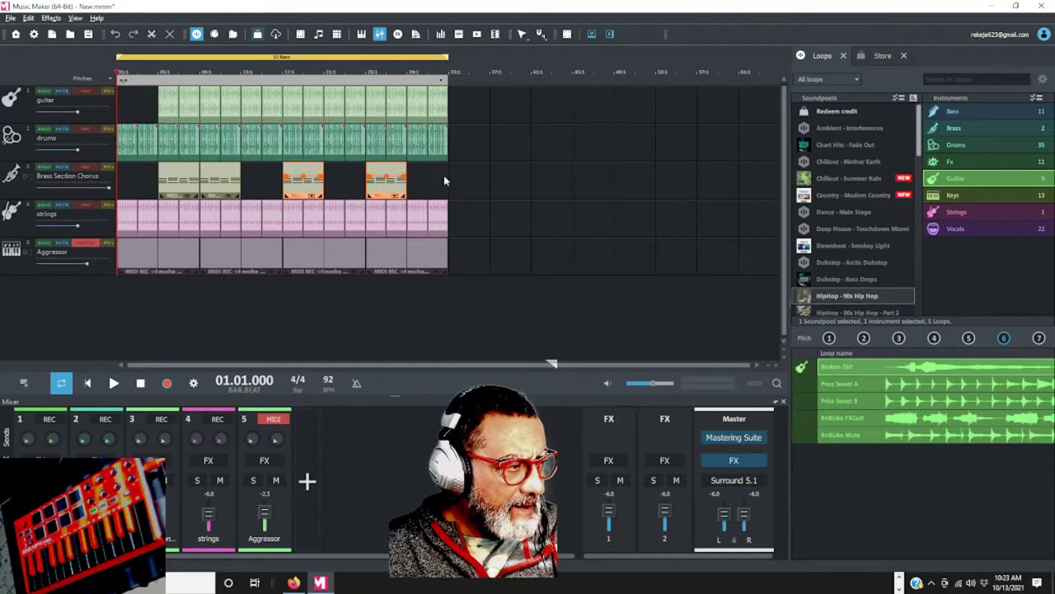
pyautogui.press('Delete')
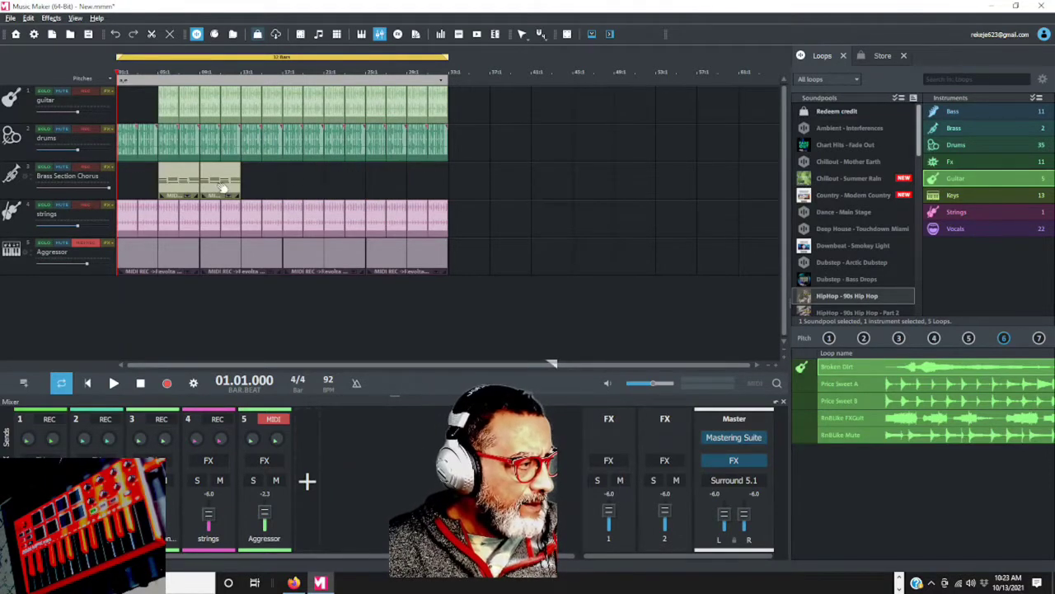
pyautogui.moveTo(254, 178); pyautogui.dragTo(265, 178)
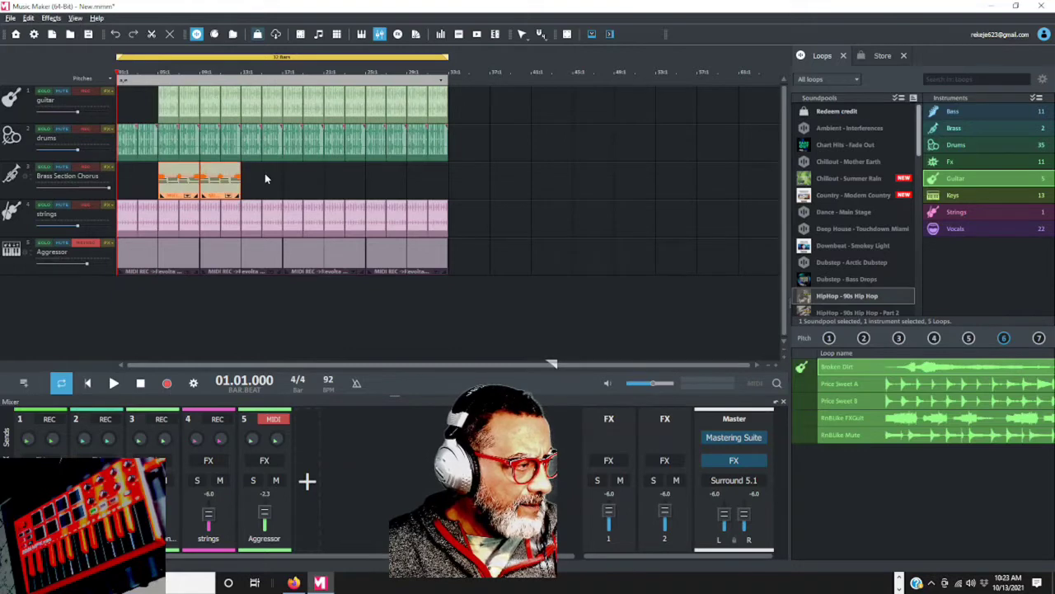
pyautogui.hotkey('ctrl', 'd')
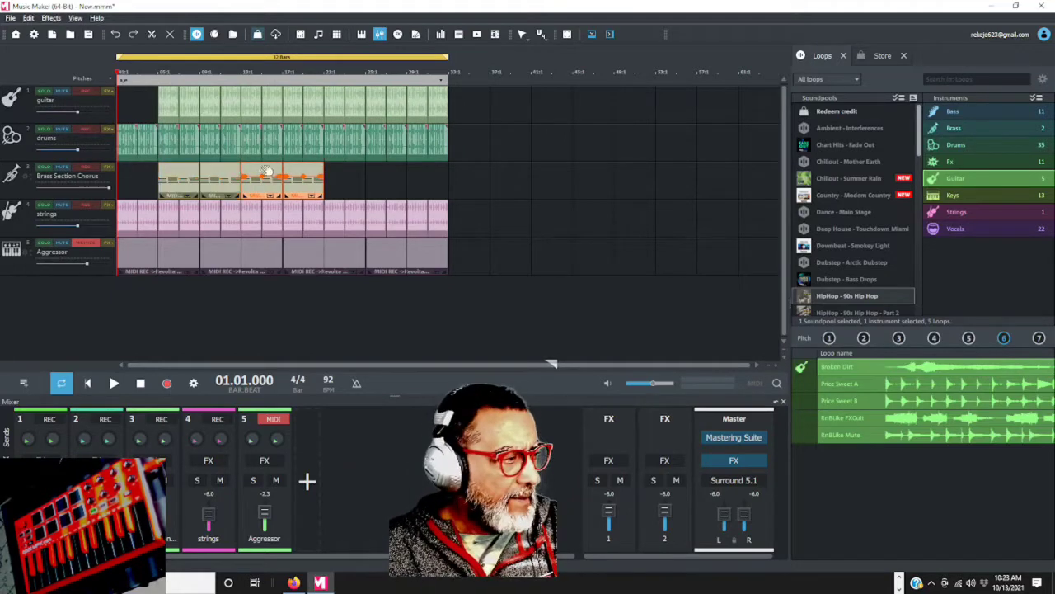
pyautogui.moveTo(262, 188); pyautogui.dragTo(305, 179)
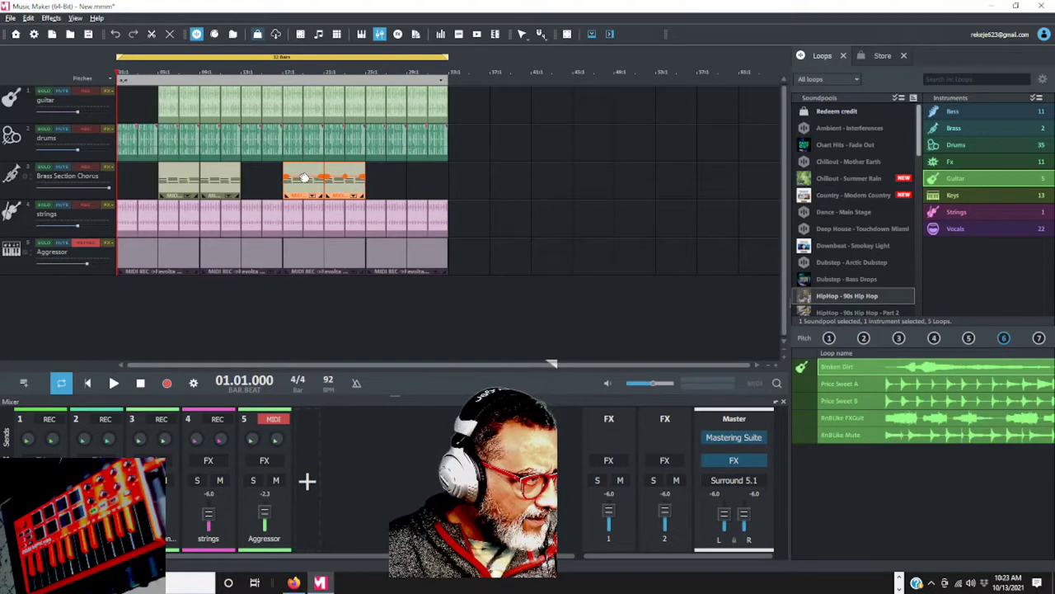
pyautogui.click(392, 167)
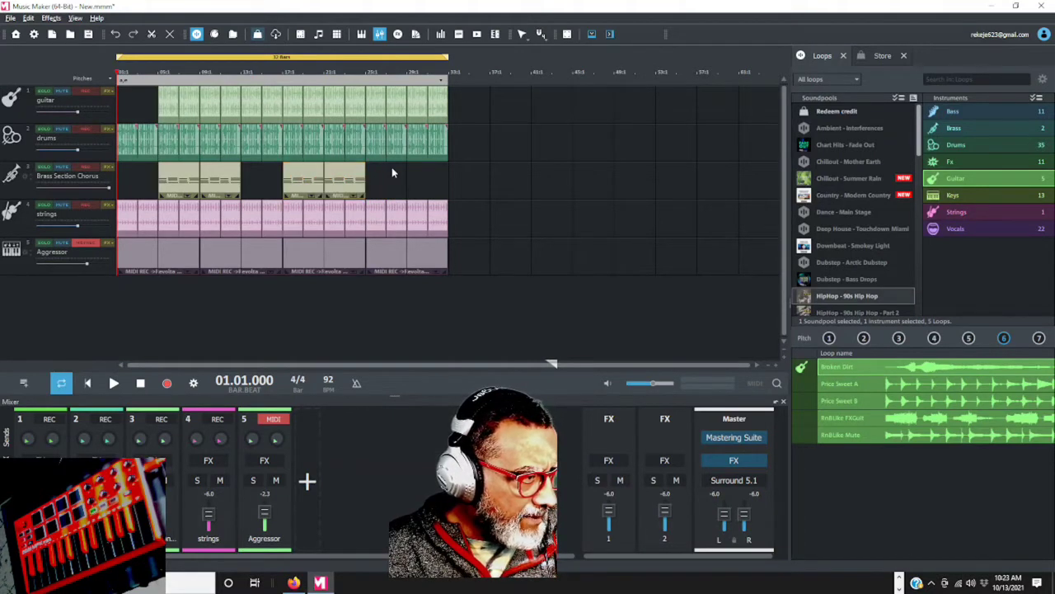
# Step: Move the two copied brass clips to bars 21 to 28 while playing the arrangement, then stop playback
pyautogui.click(115, 383)
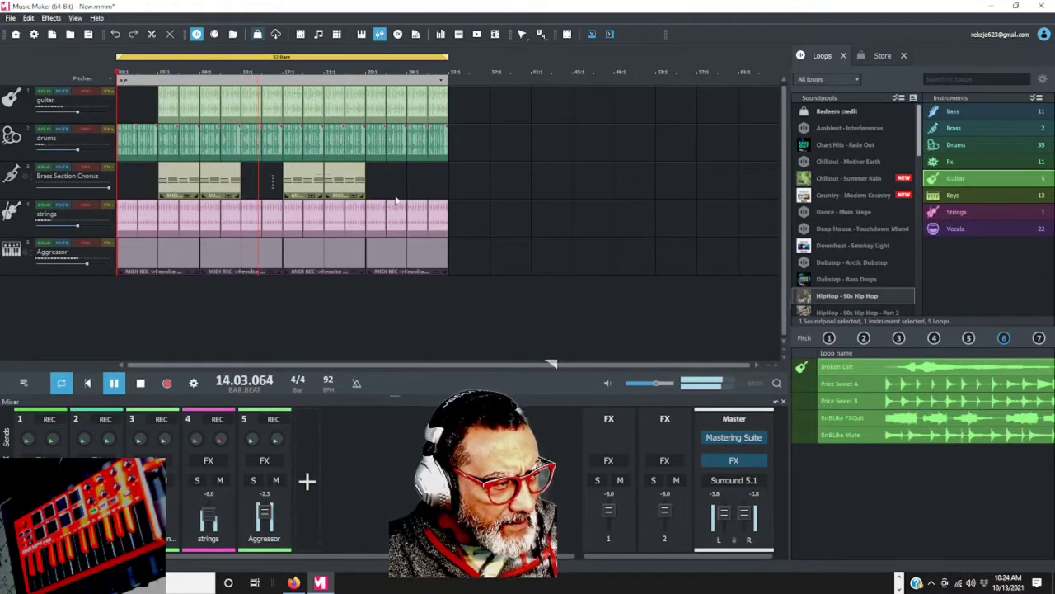
pyautogui.click(363, 191)
pyautogui.moveTo(342, 191); pyautogui.dragTo(425, 191)
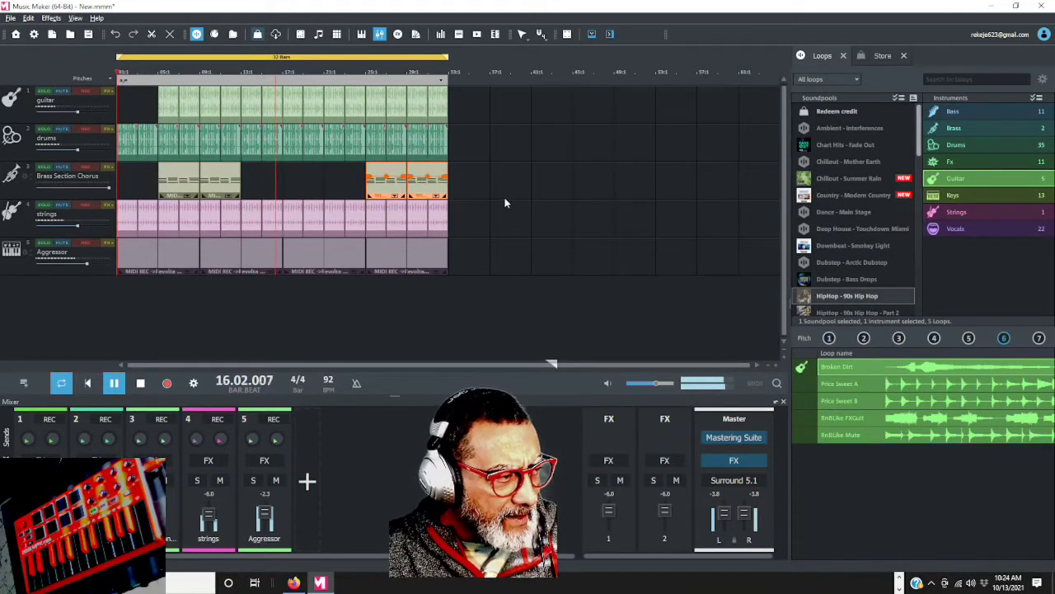
pyautogui.moveTo(383, 192); pyautogui.dragTo(341, 191)
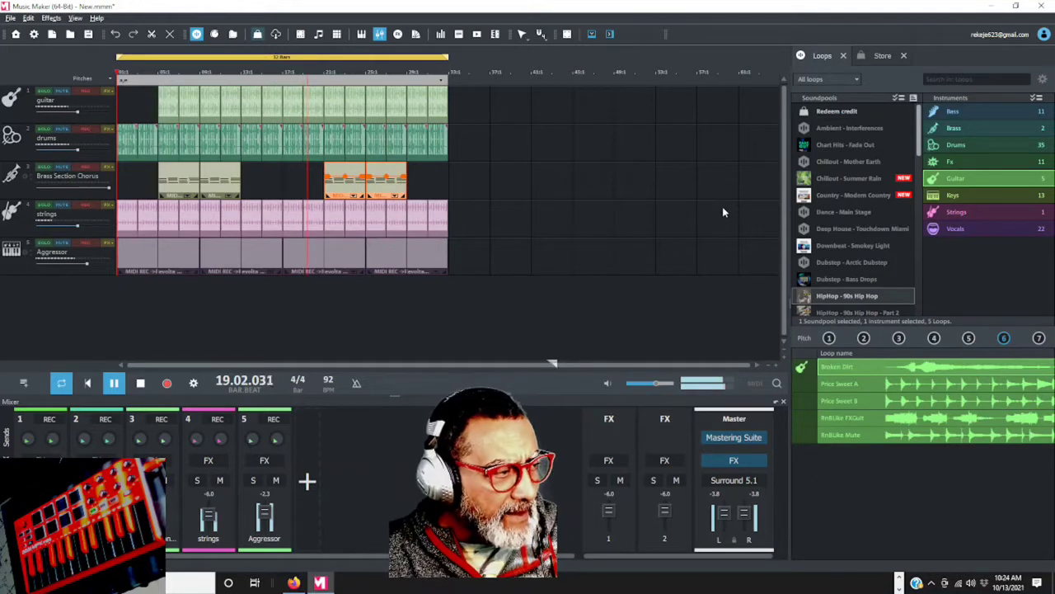
pyautogui.click(591, 214)
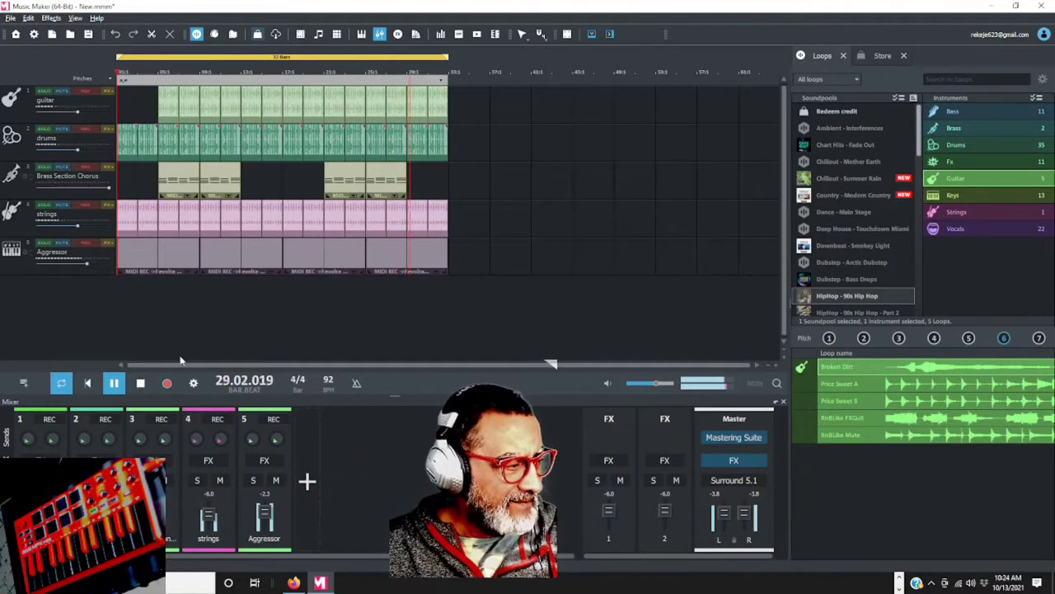
pyautogui.press('space')
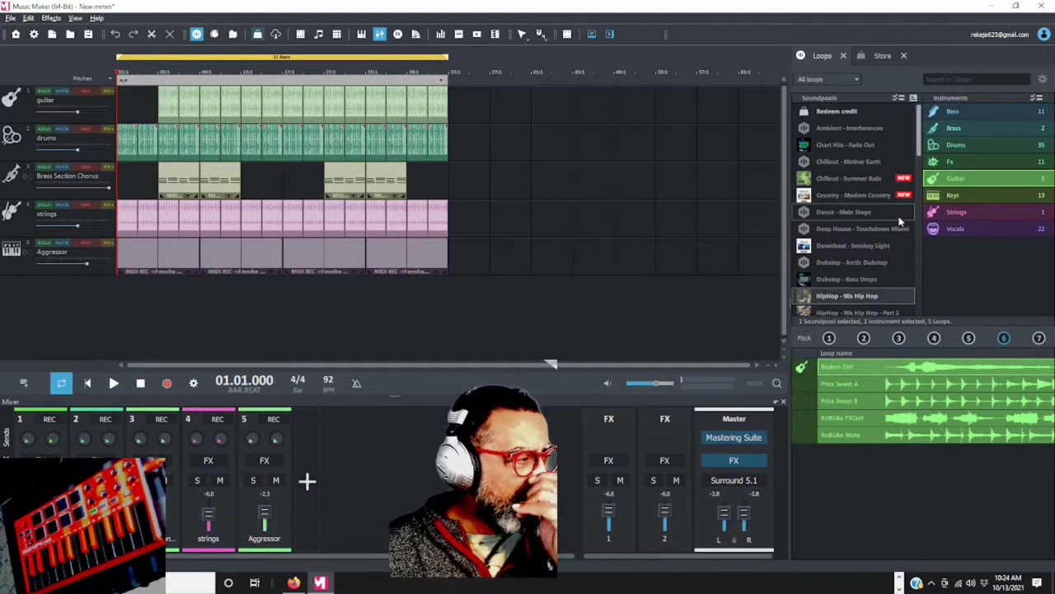
# Step: Add a sixth track and load the Power Guitar Pad instrument on it
pyautogui.click(307, 483)
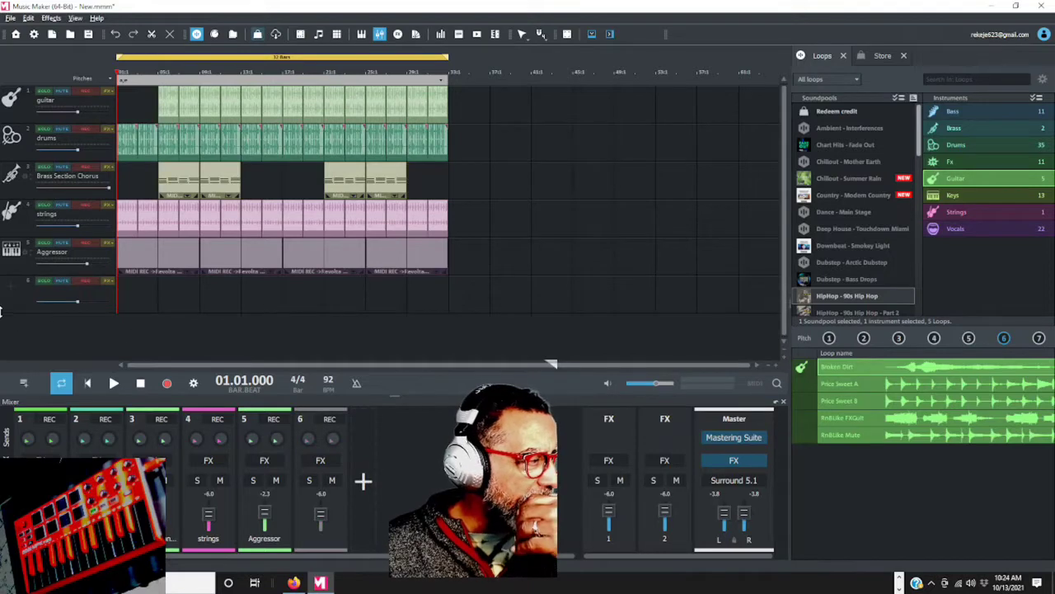
pyautogui.click(23, 292)
pyautogui.moveTo(223, 310)
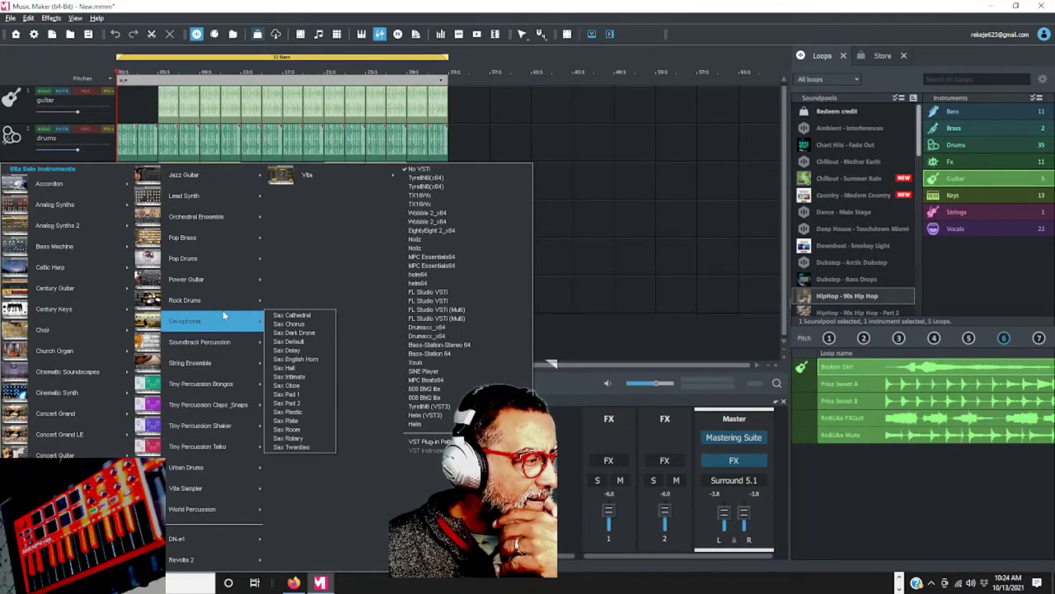
pyautogui.moveTo(215, 277)
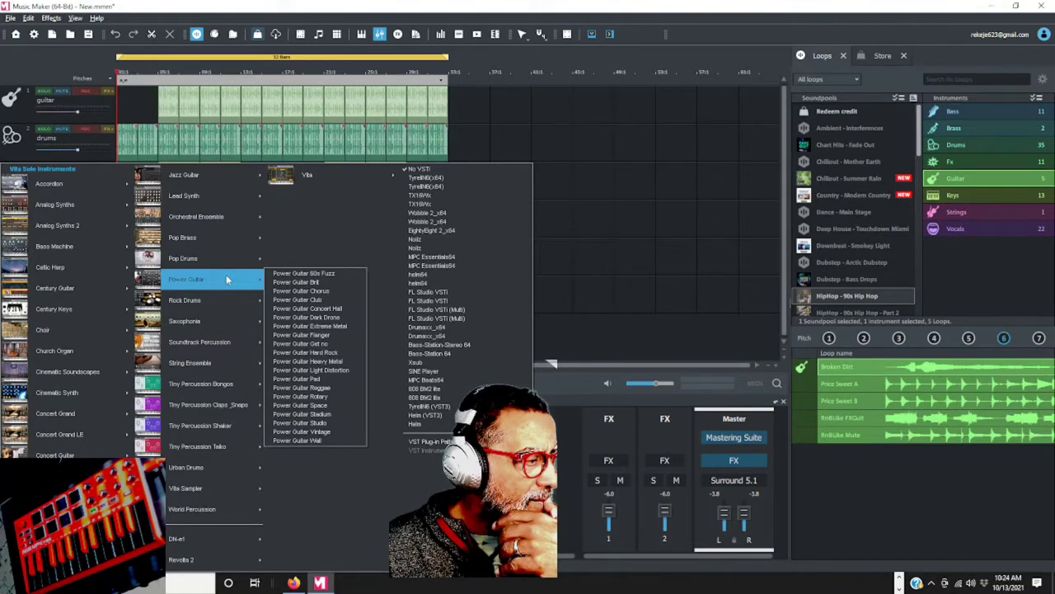
pyautogui.click(319, 379)
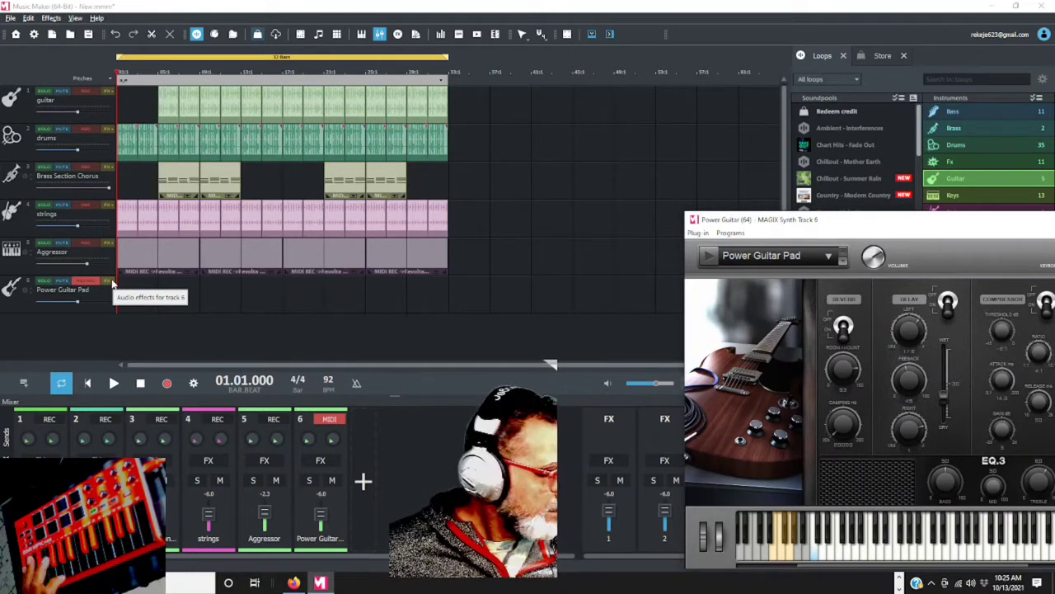
# Step: Change the track 6 instrument preset to Power Guitar Space and play the arrangement from the start
pyautogui.moveTo(827, 222); pyautogui.dragTo(650, 188)
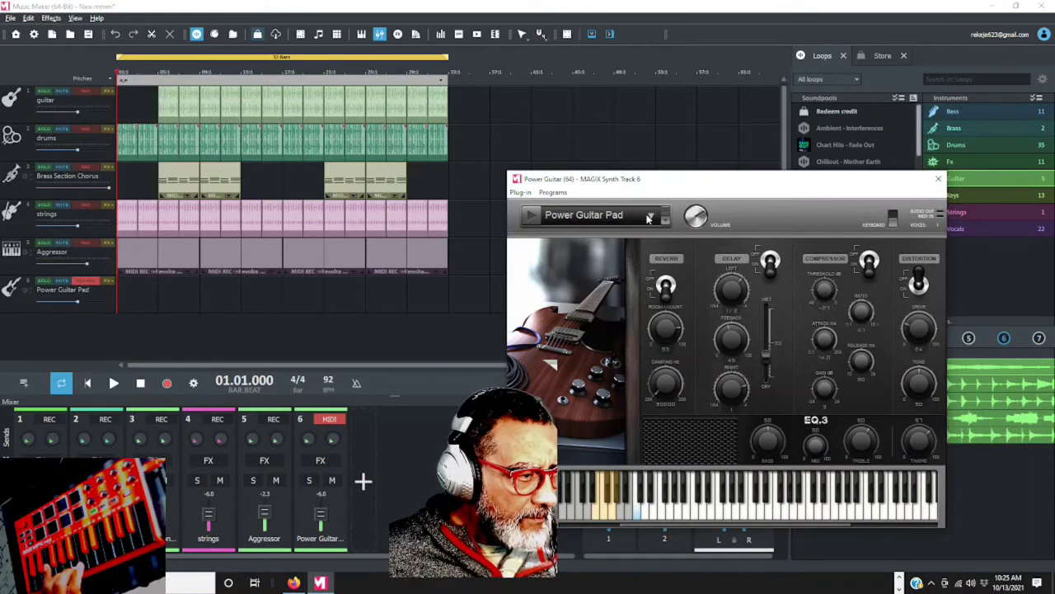
pyautogui.click(649, 217)
pyautogui.click(629, 229)
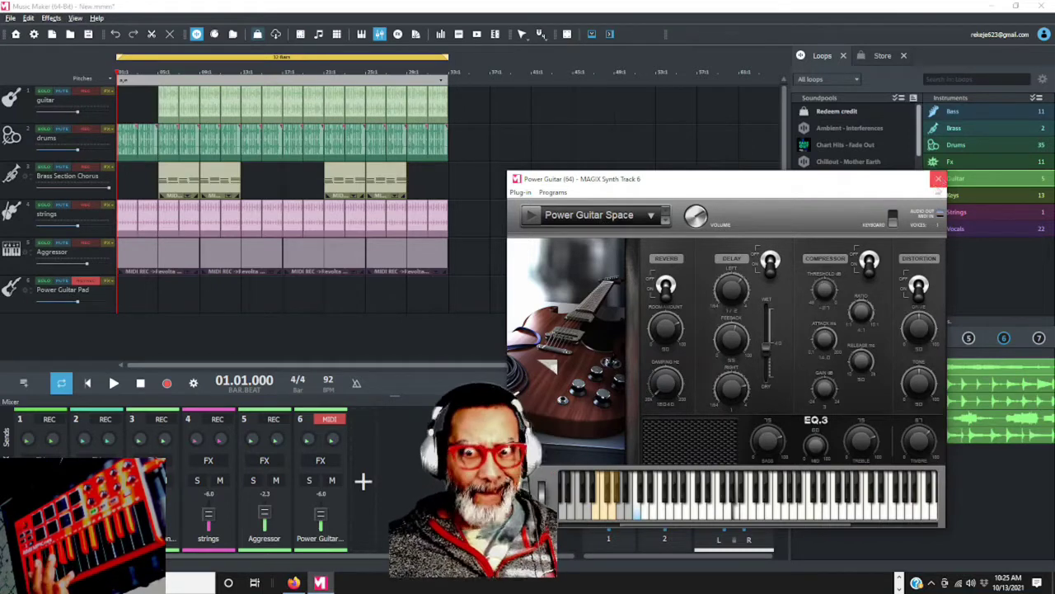
pyautogui.click(939, 179)
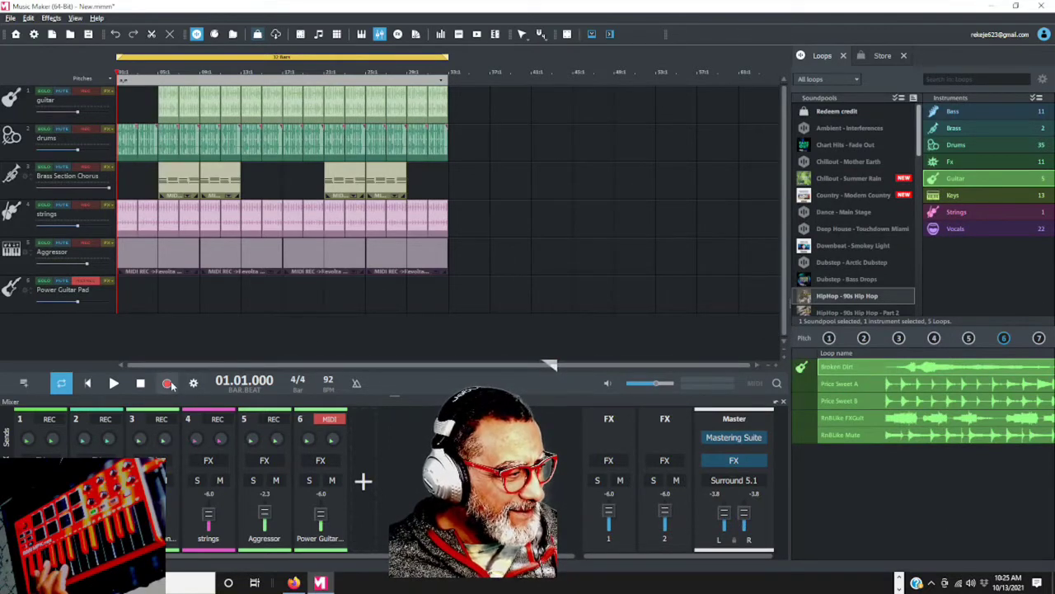
pyautogui.click(114, 384)
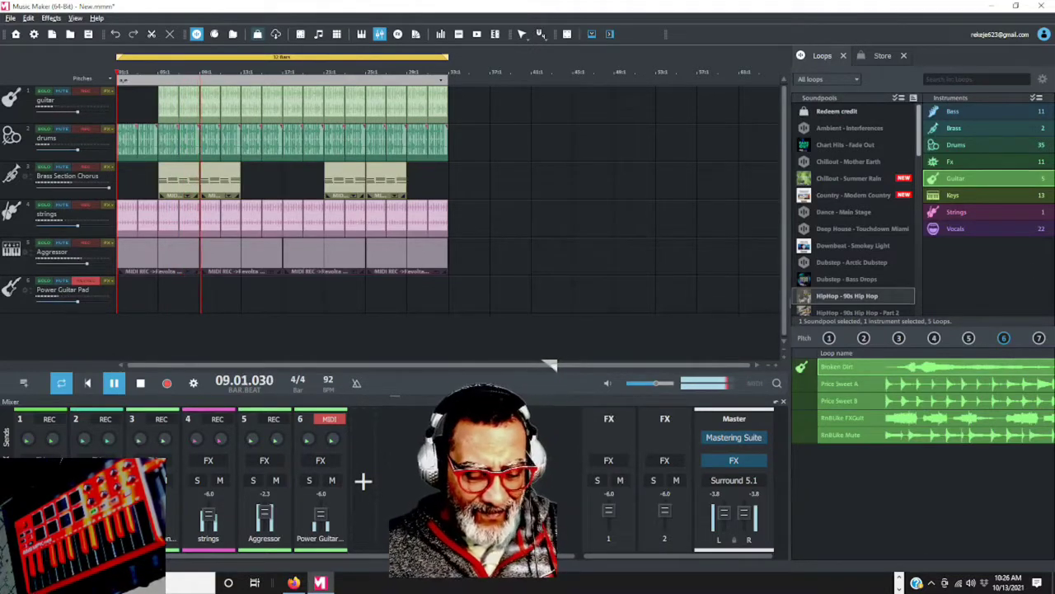
# Step: Stop playback and duplicate the bars 25 to 32 clips on tracks 1 to 5 twice, filling bars 33 to 48
pyautogui.press('space')
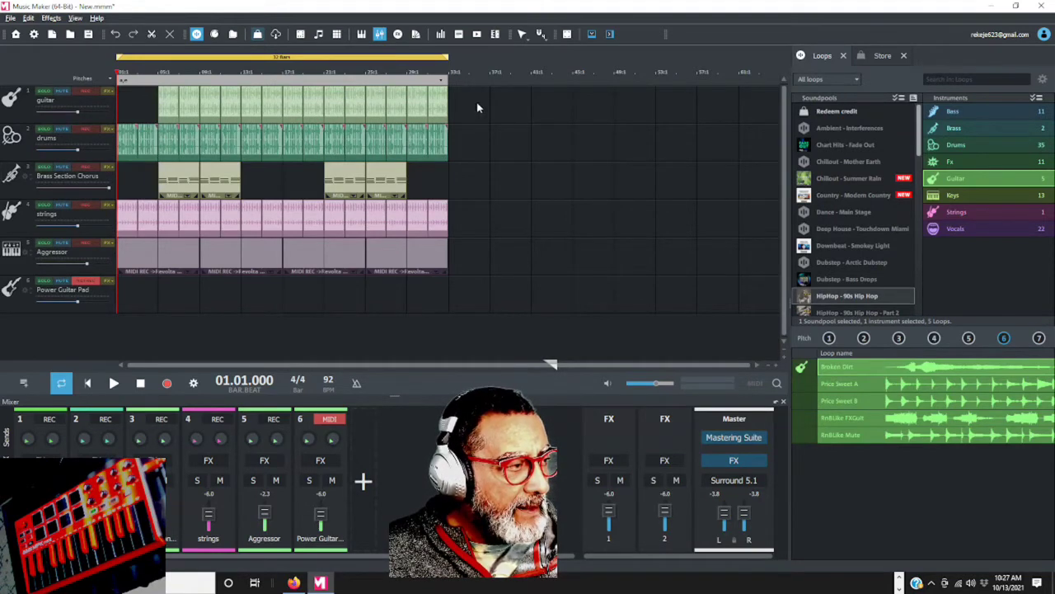
pyautogui.moveTo(399, 106); pyautogui.dragTo(374, 264)
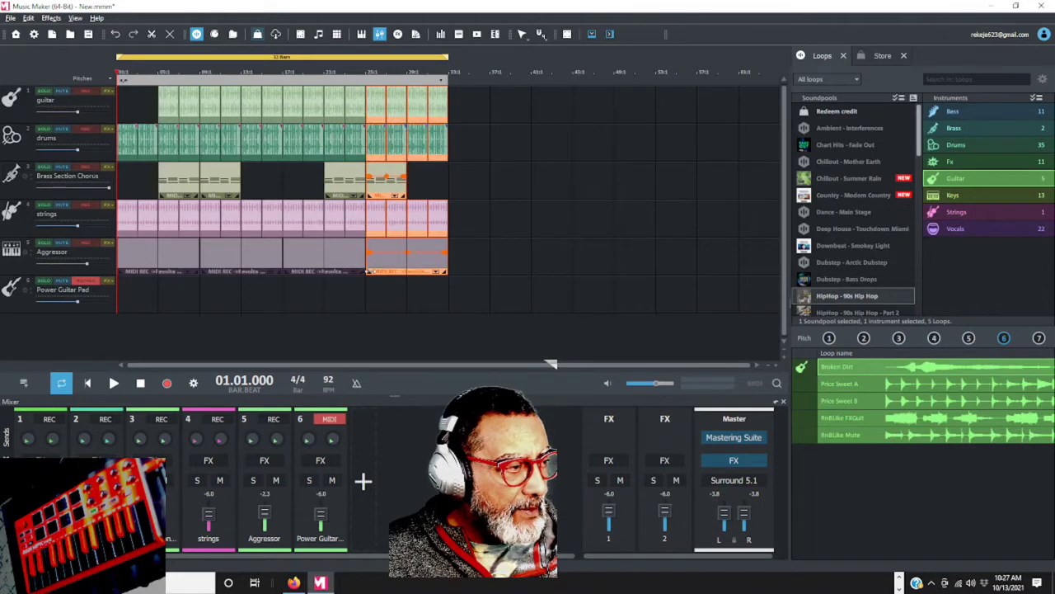
pyautogui.moveTo(445, 56); pyautogui.dragTo(651, 77)
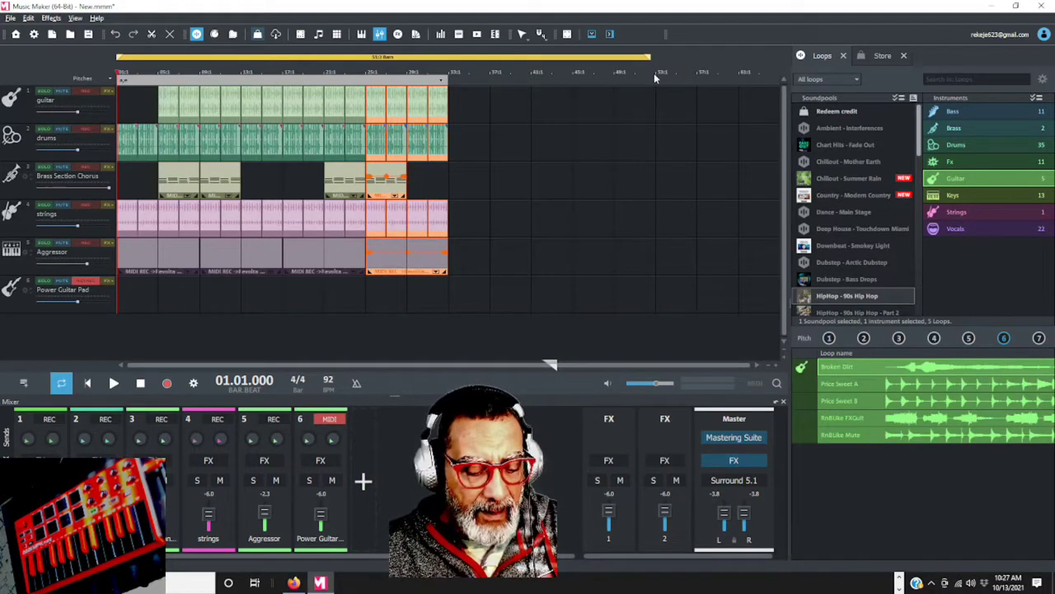
pyautogui.hotkey('ctrl', 'd')
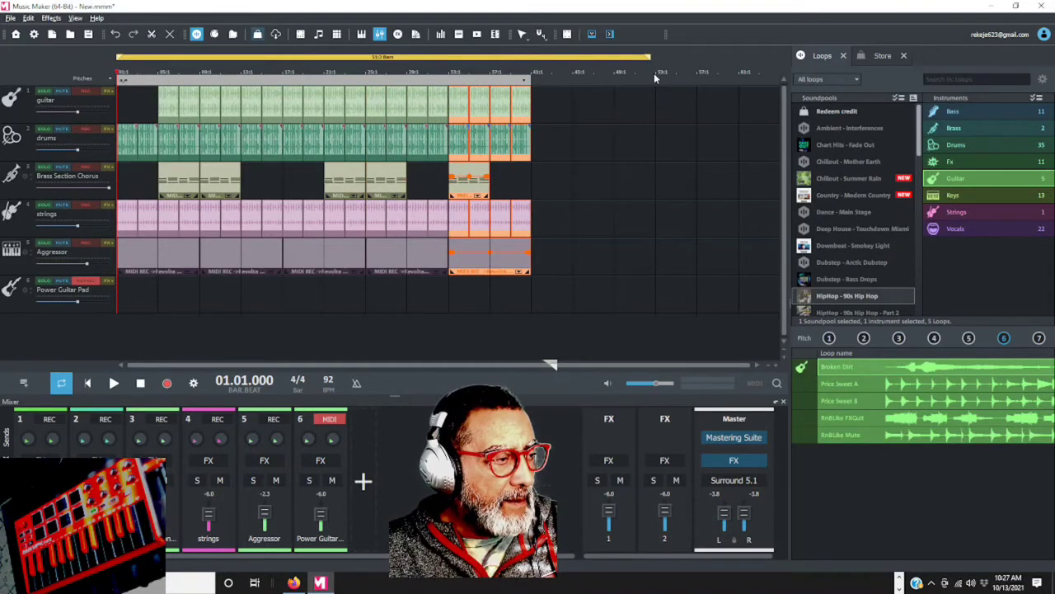
pyautogui.hotkey('ctrl', 'd')
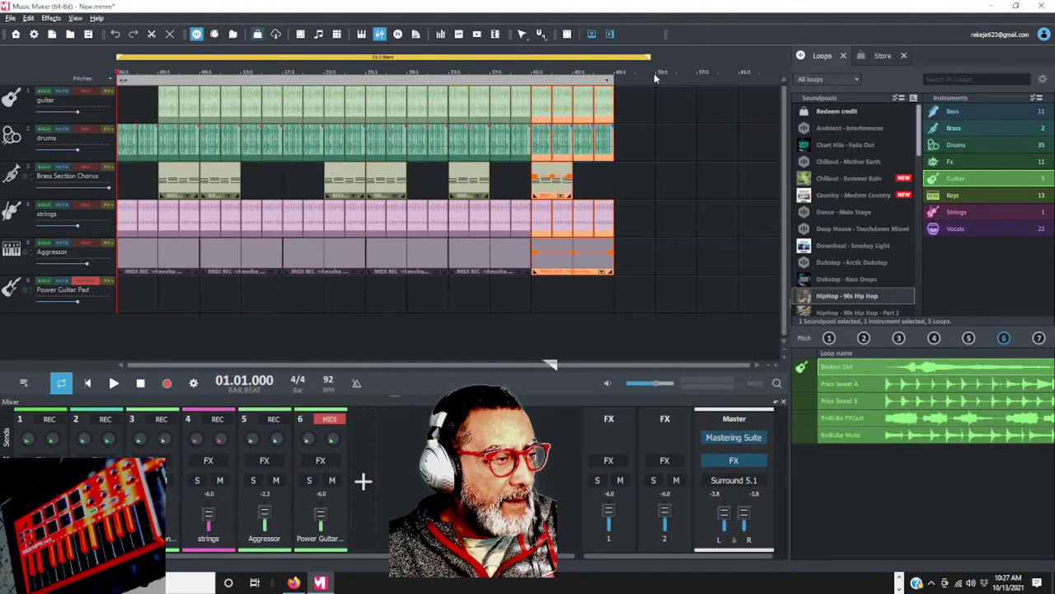
# Step: Set the playback range to 48 bars and move the brass clip at bar 33 to bars 37 to 40
pyautogui.click(655, 151)
pyautogui.moveTo(648, 57); pyautogui.dragTo(605, 63)
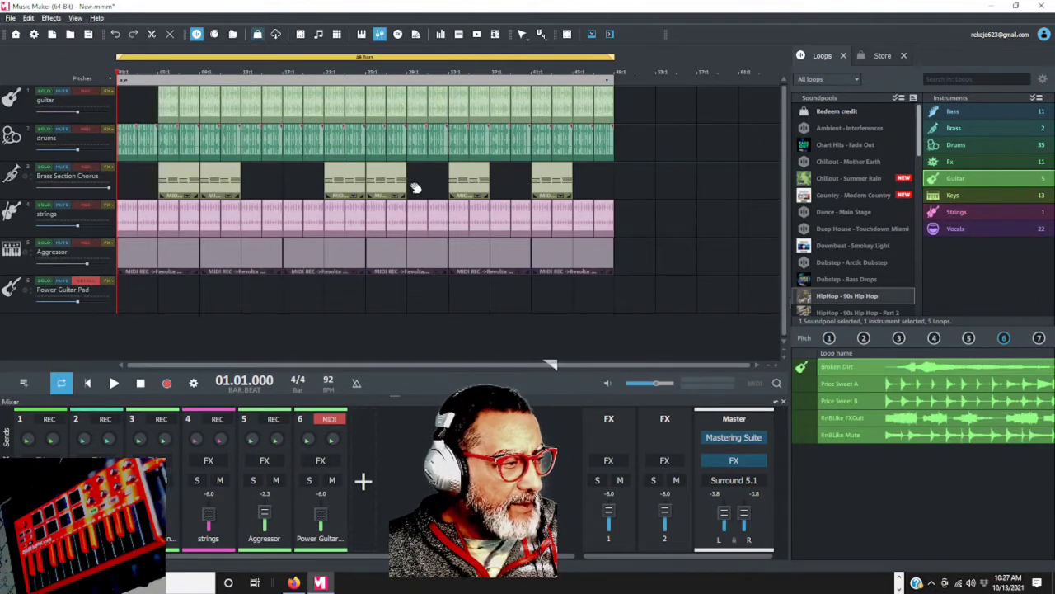
pyautogui.moveTo(466, 186); pyautogui.dragTo(512, 194)
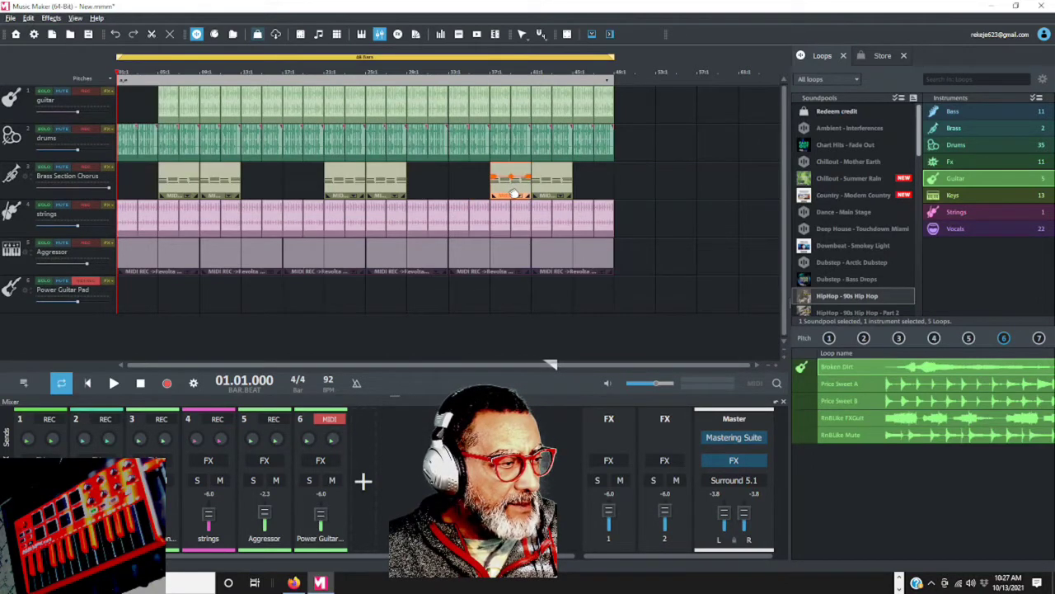
pyautogui.click(650, 189)
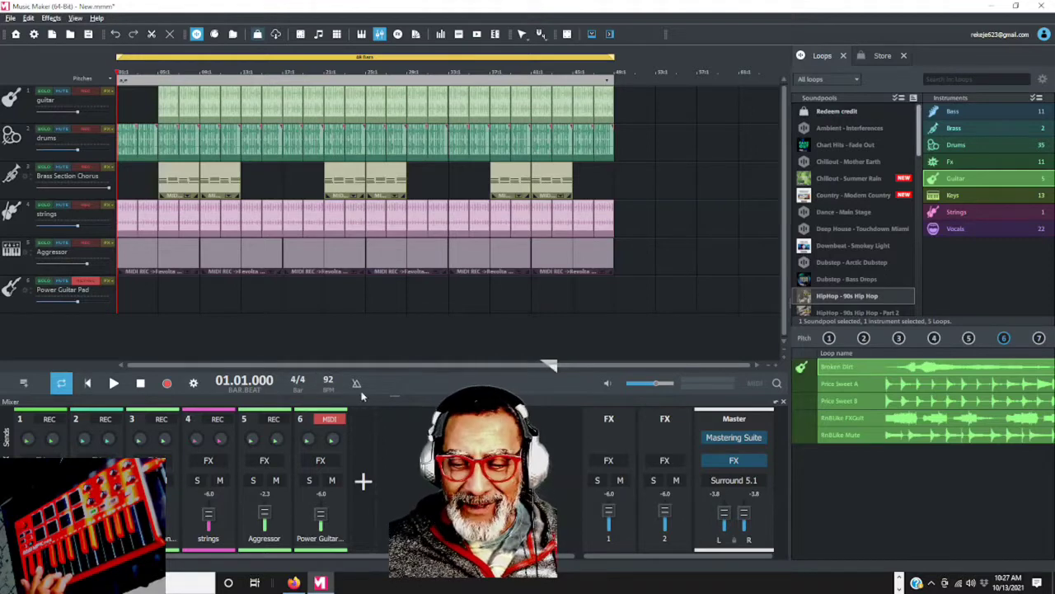
# Step: Record a MIDI part on track 6 from the start through bar 20 and trim the clip to begin at bar 13
pyautogui.click(167, 382)
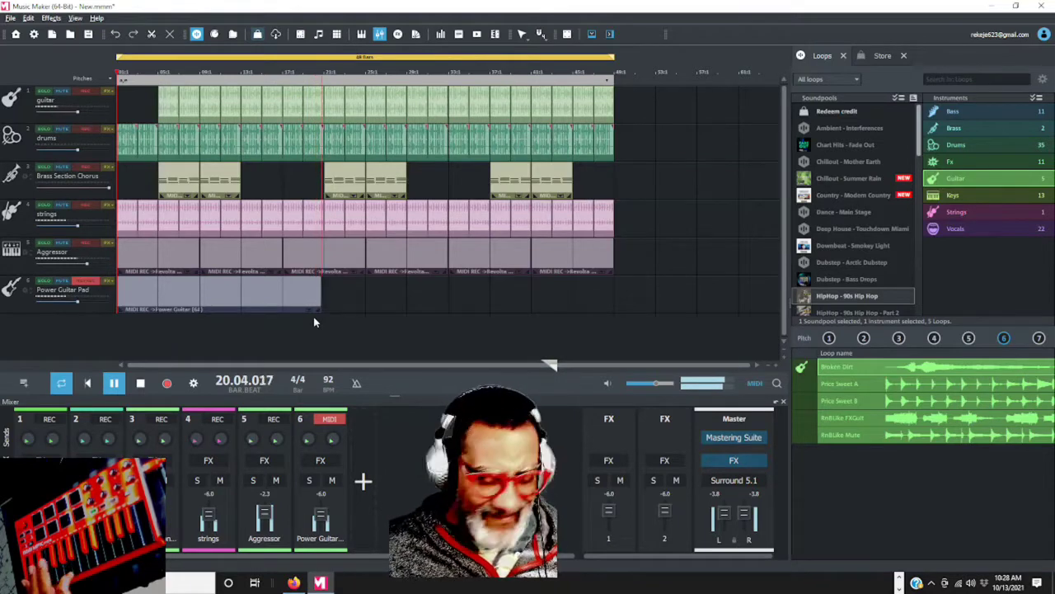
pyautogui.press('space')
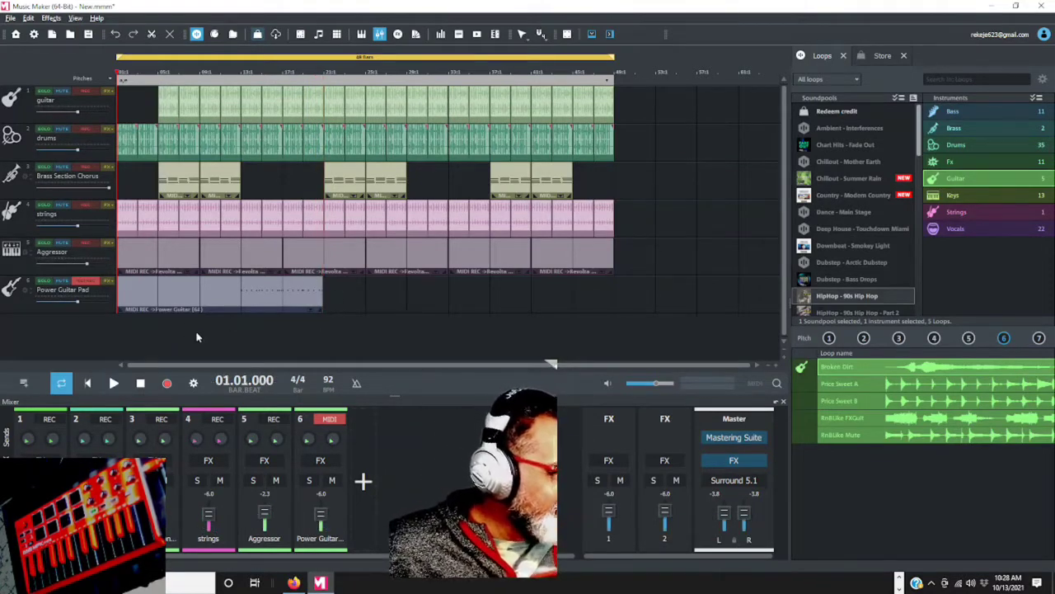
pyautogui.click(120, 295)
pyautogui.moveTo(121, 293); pyautogui.dragTo(244, 310)
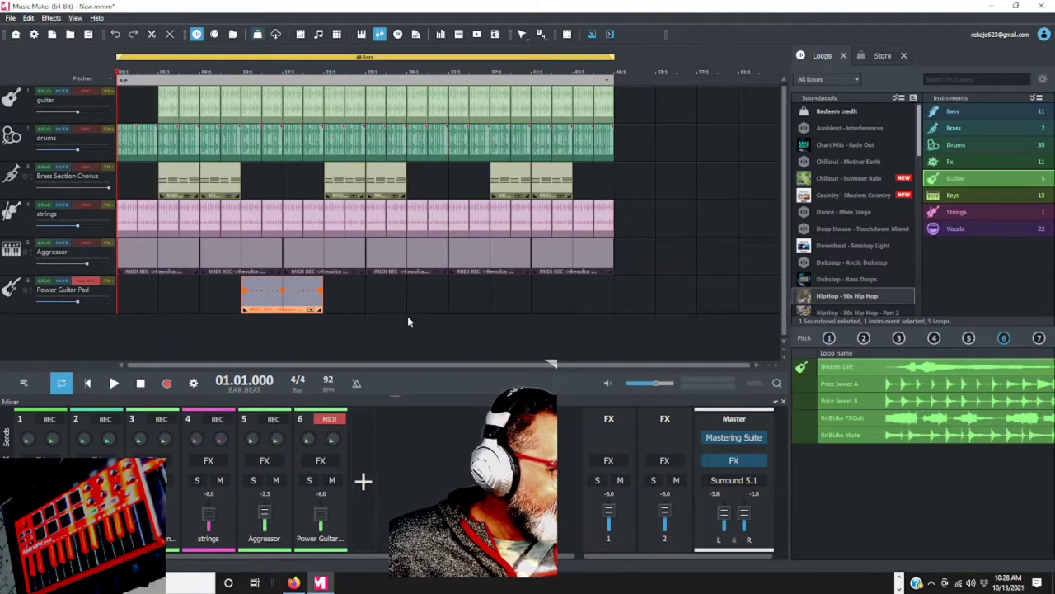
pyautogui.click(349, 306)
# Step: Copy the bars 13 to 20 power guitar clip on track 6 to bars 29 to 36
pyautogui.click(293, 299)
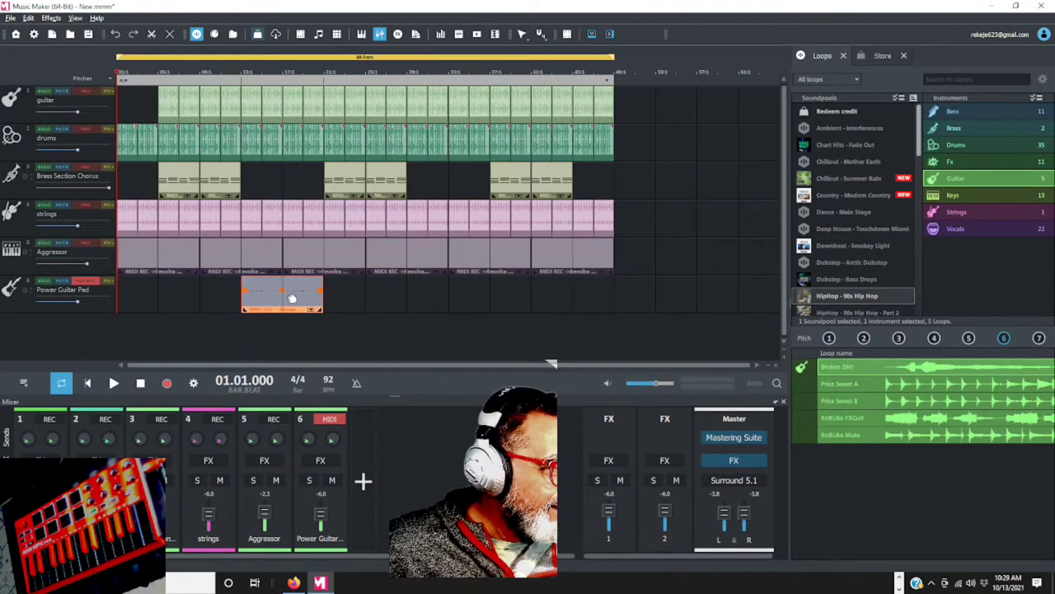
pyautogui.moveTo(299, 299); pyautogui.dragTo(433, 304)
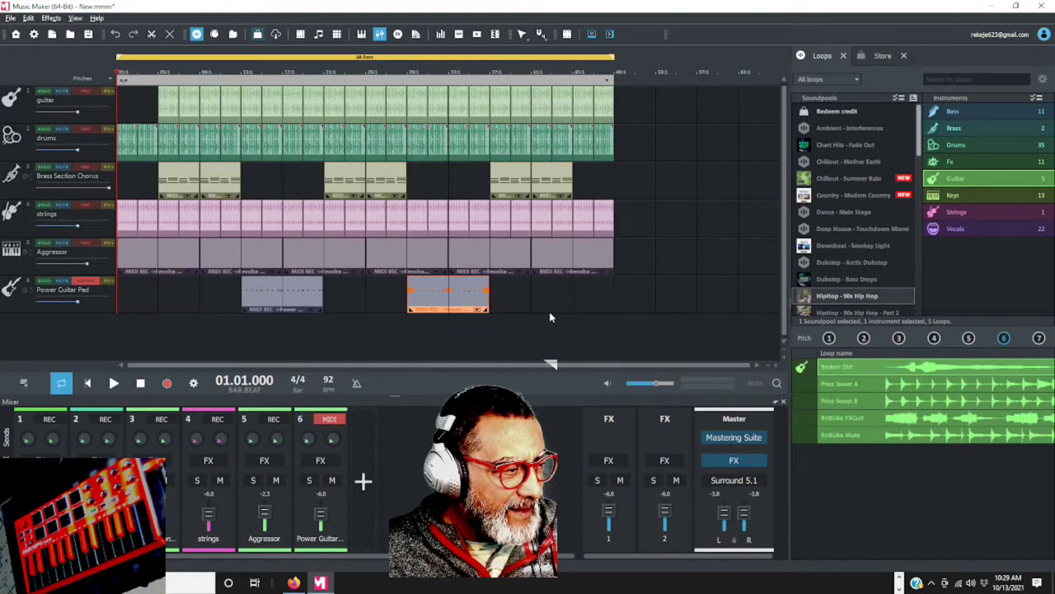
pyautogui.click(522, 289)
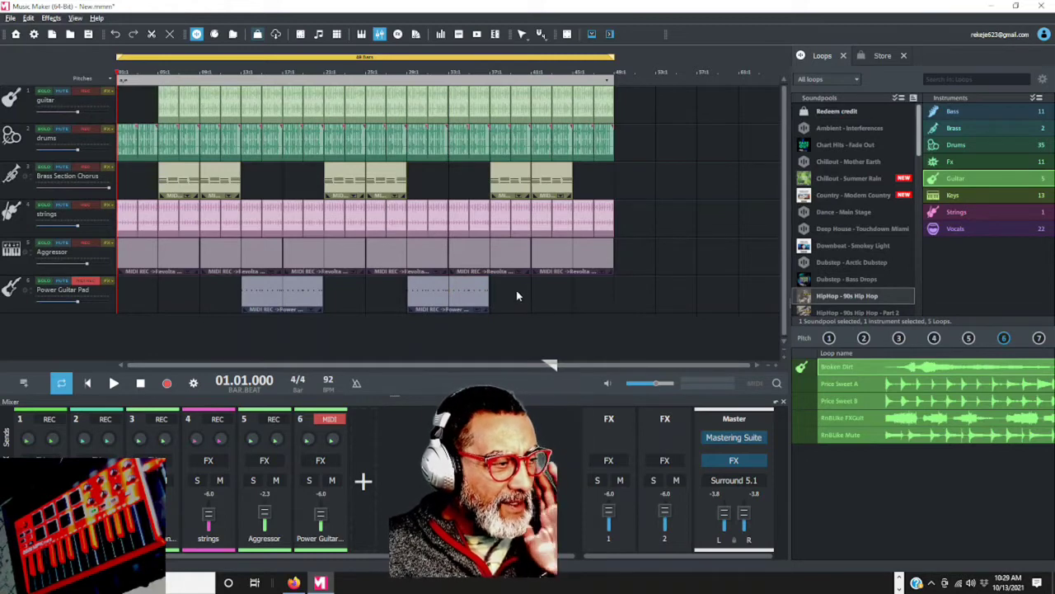
# Step: Turn off MIDI recording on track 6 and play the arrangement from the start past bar 21 before stopping
pyautogui.click(105, 281)
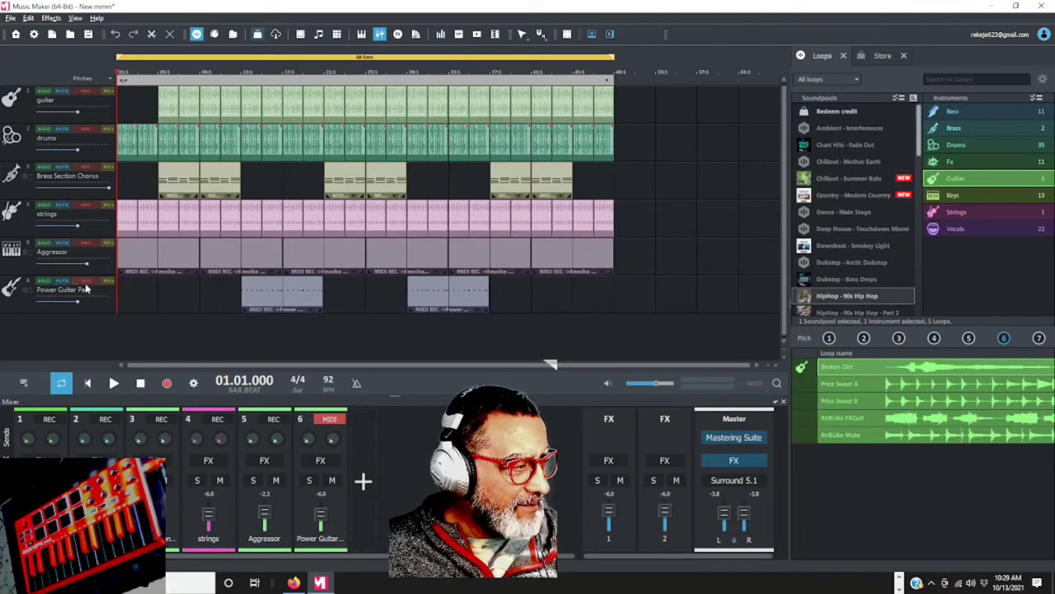
pyautogui.click(114, 383)
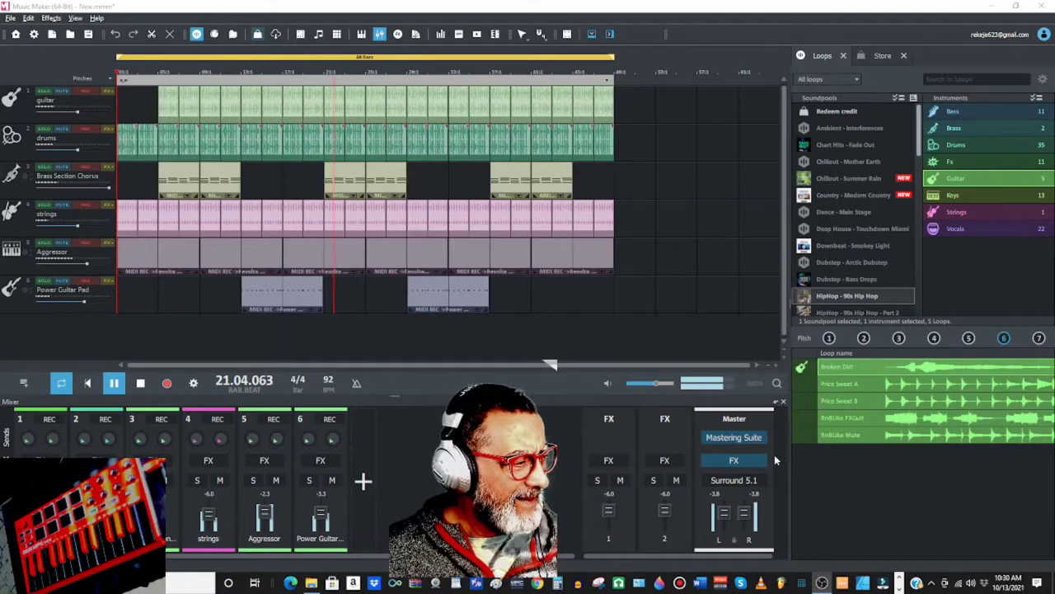
pyautogui.click(141, 387)
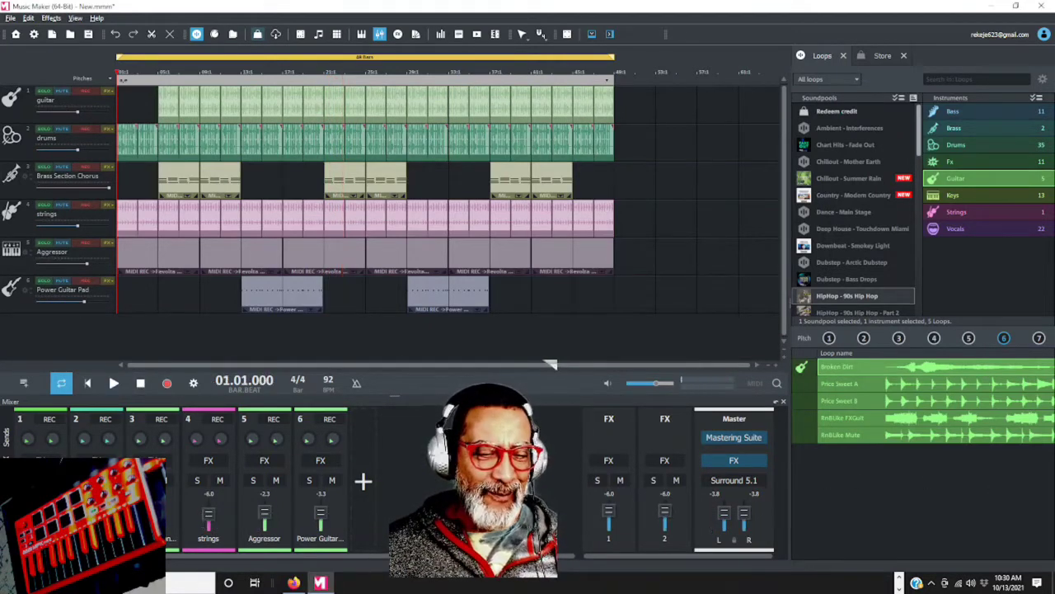